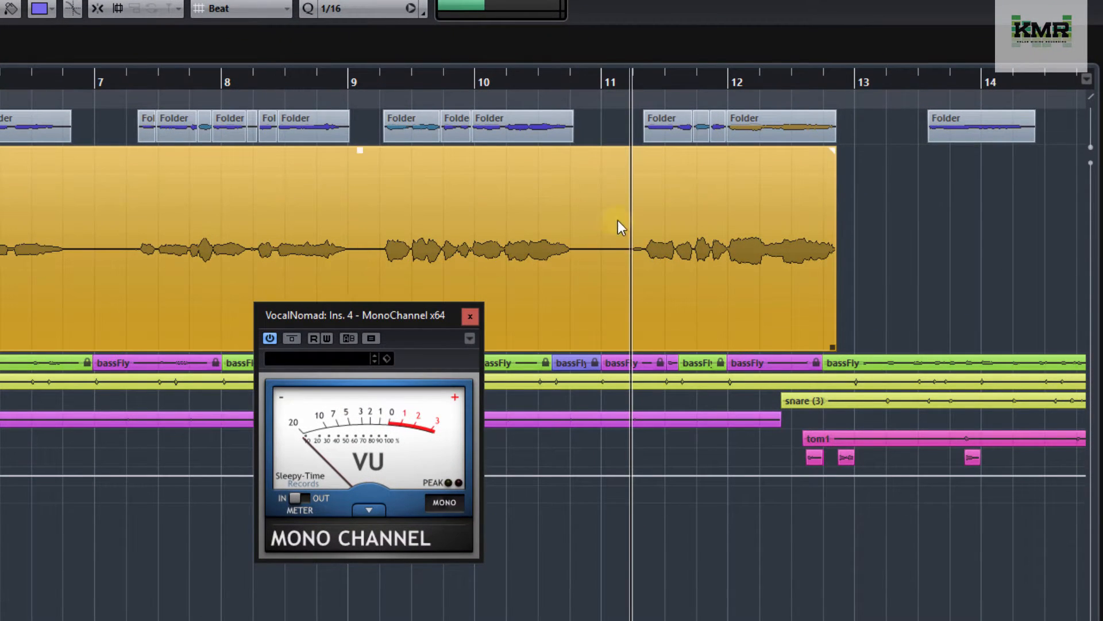
Play the vocal from bar 11 against the VU meter, and set the vocal clip's volume to 4.40 dB
key(space)
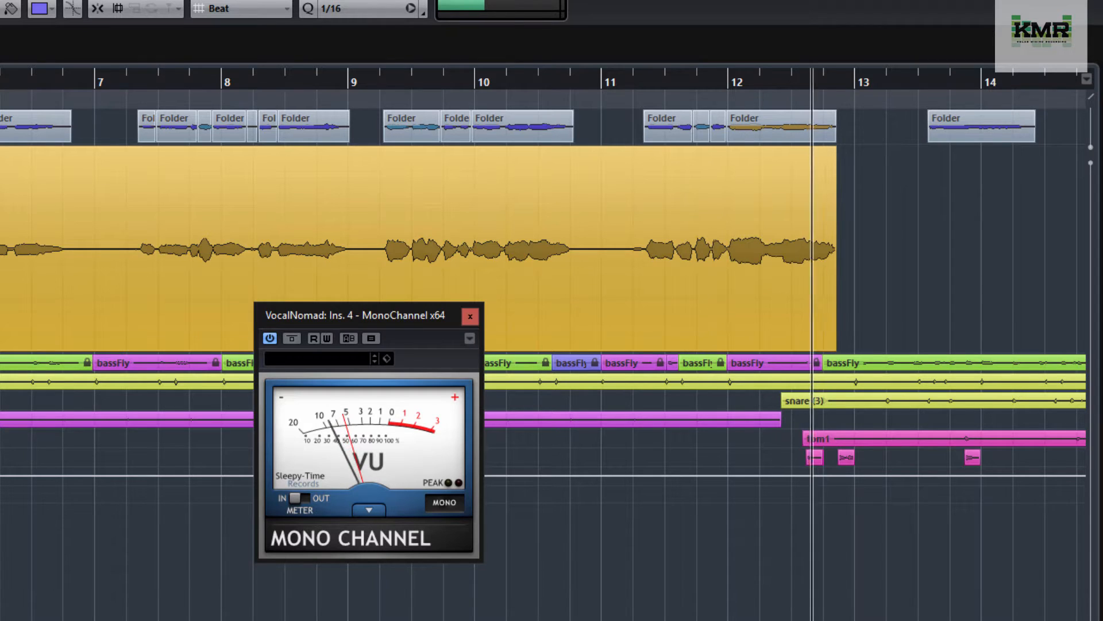
key(space)
click(583, 342)
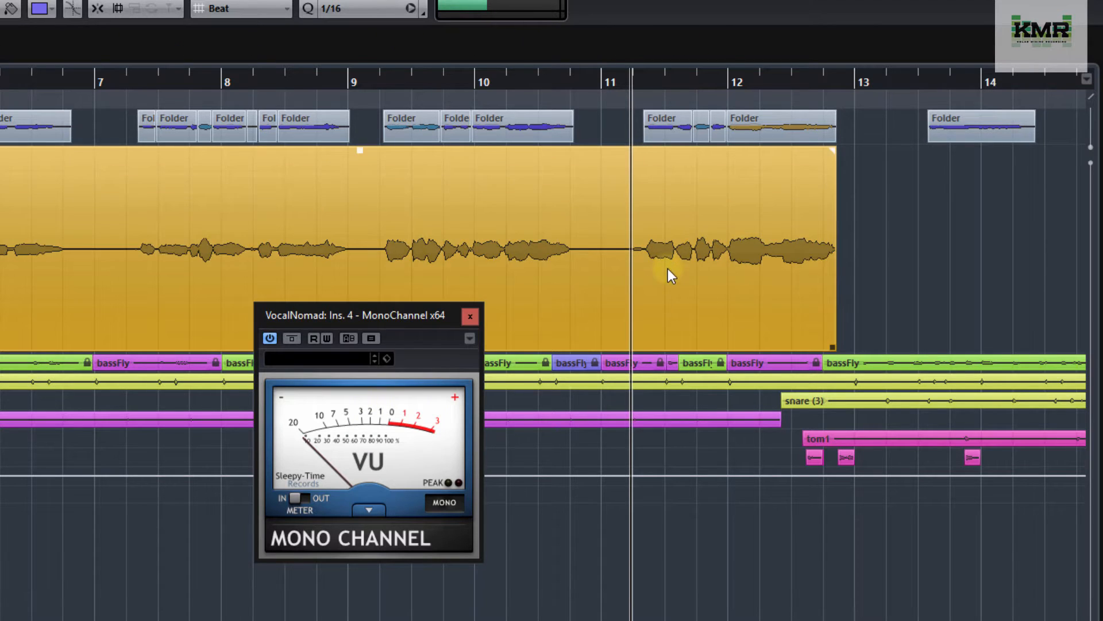
click(667, 268)
click(208, 50)
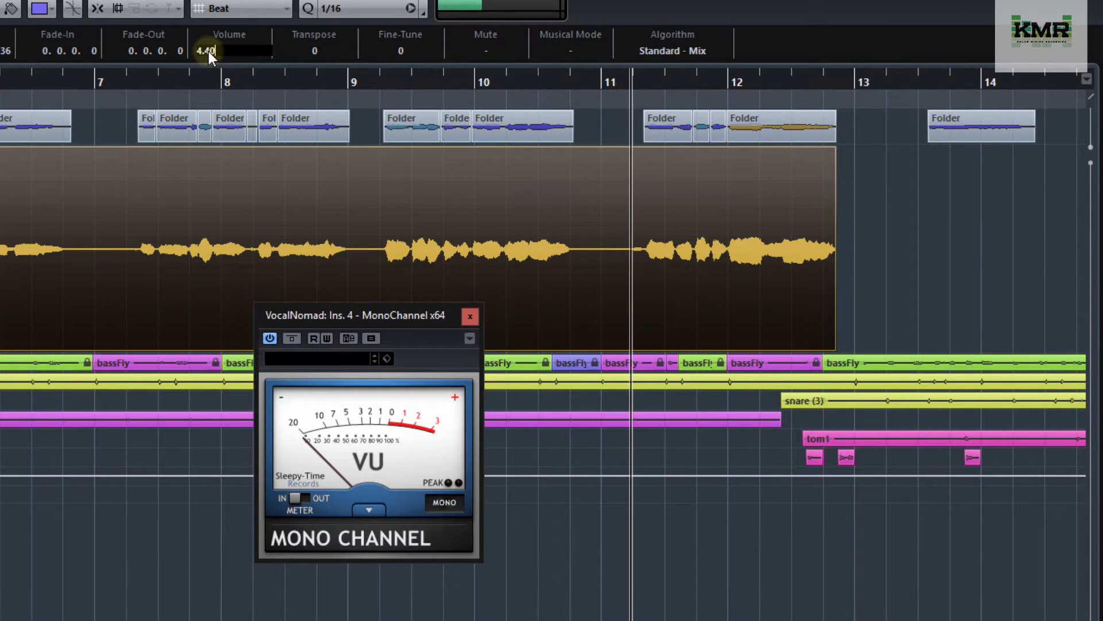
key(Return)
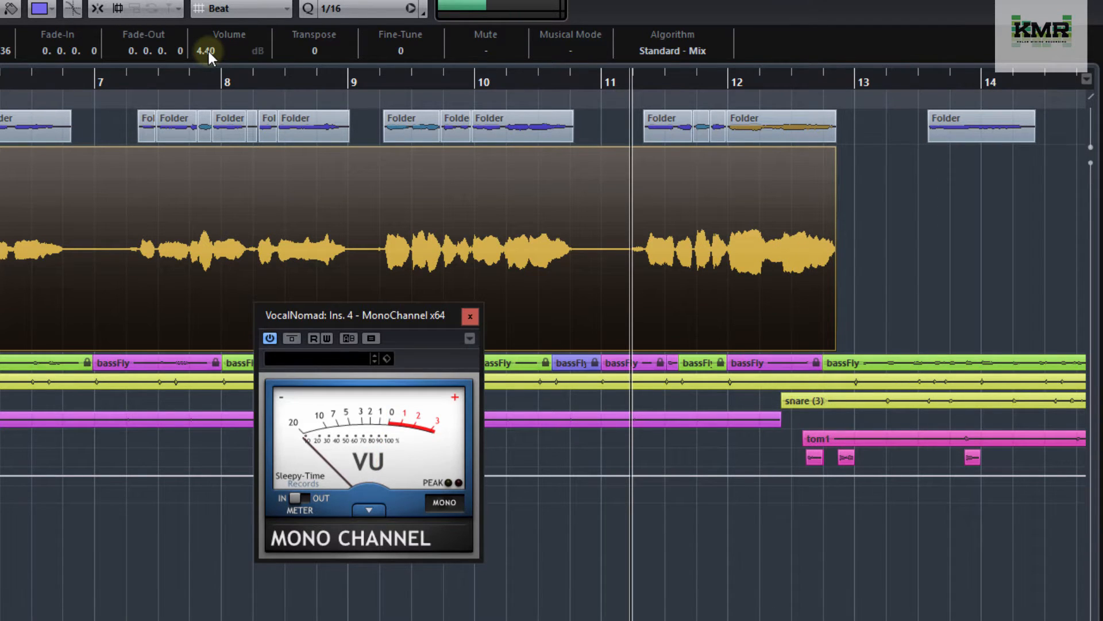
Play the vocal's opening phrase from the Vocal marker and check its level on the VU meter
key(KP_Decimal)
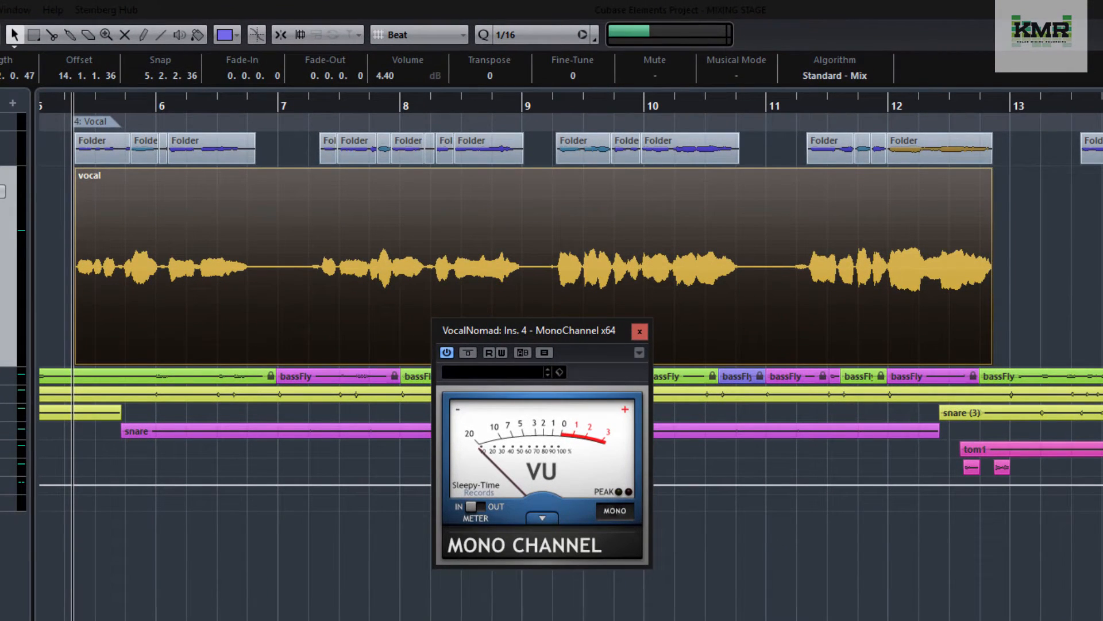
key(h)
key(h)
key(h)
key(h)
key(h)
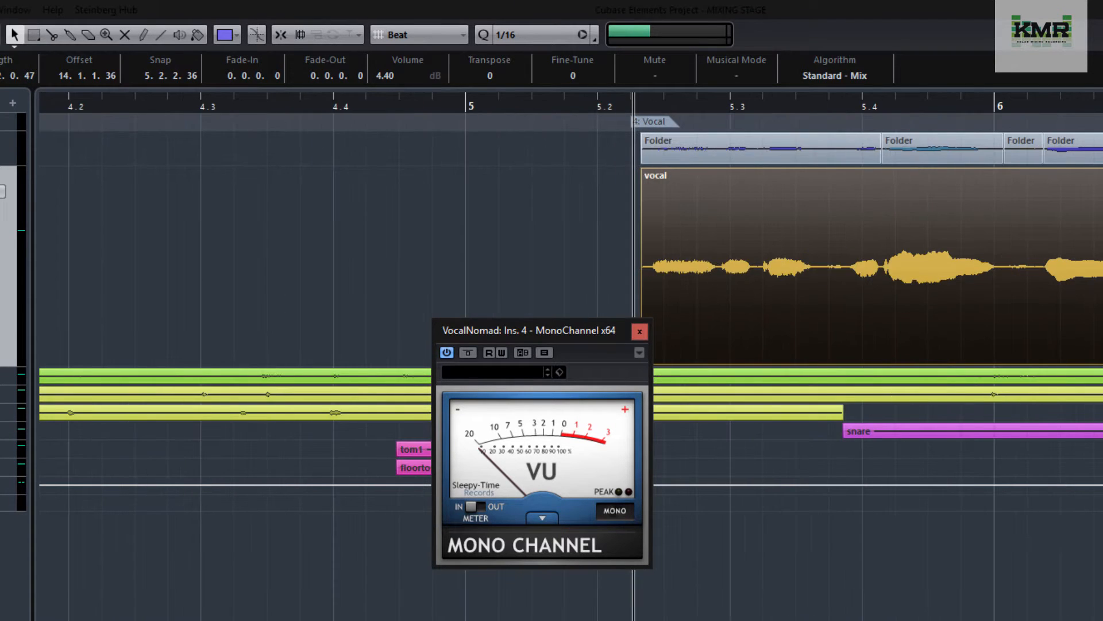
key(g)
key(KP_4)
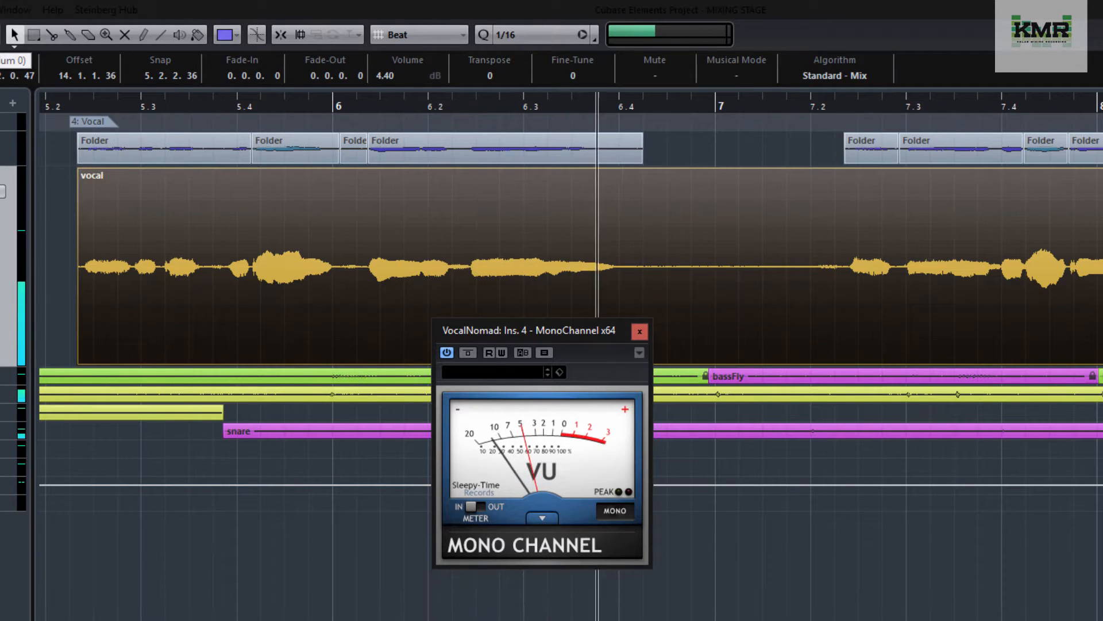
key(space)
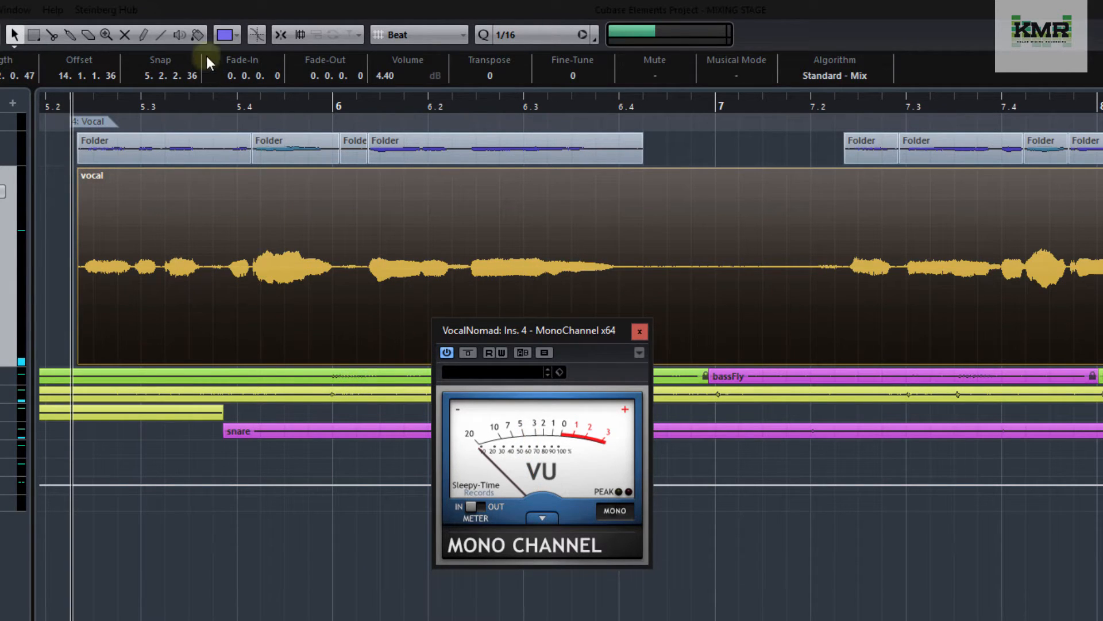
Split the vocal clip at 5.4.1.68, 6.1.1.4, about 6.1.2.55, 6.4.1.15 and 7.2.2.60
click(53, 39)
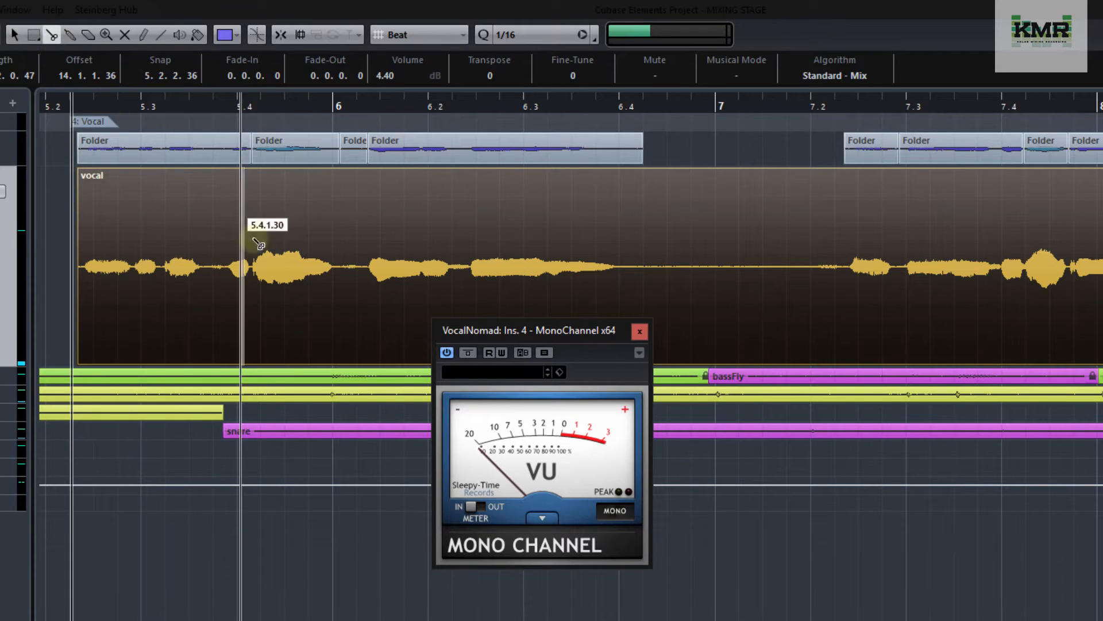
click(252, 271)
click(334, 279)
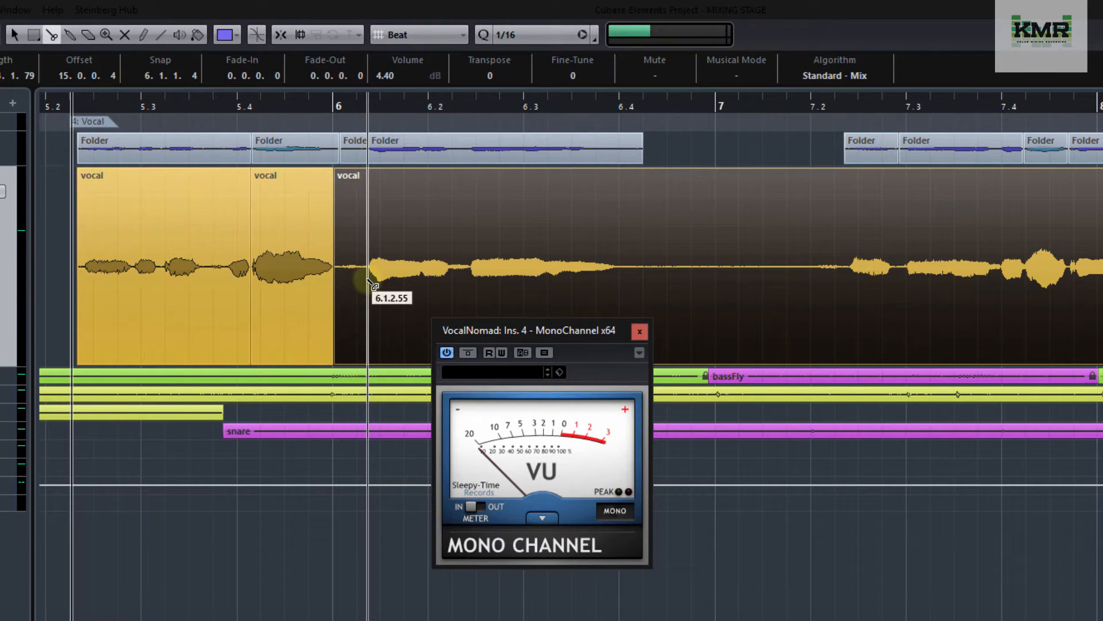
click(367, 281)
click(623, 282)
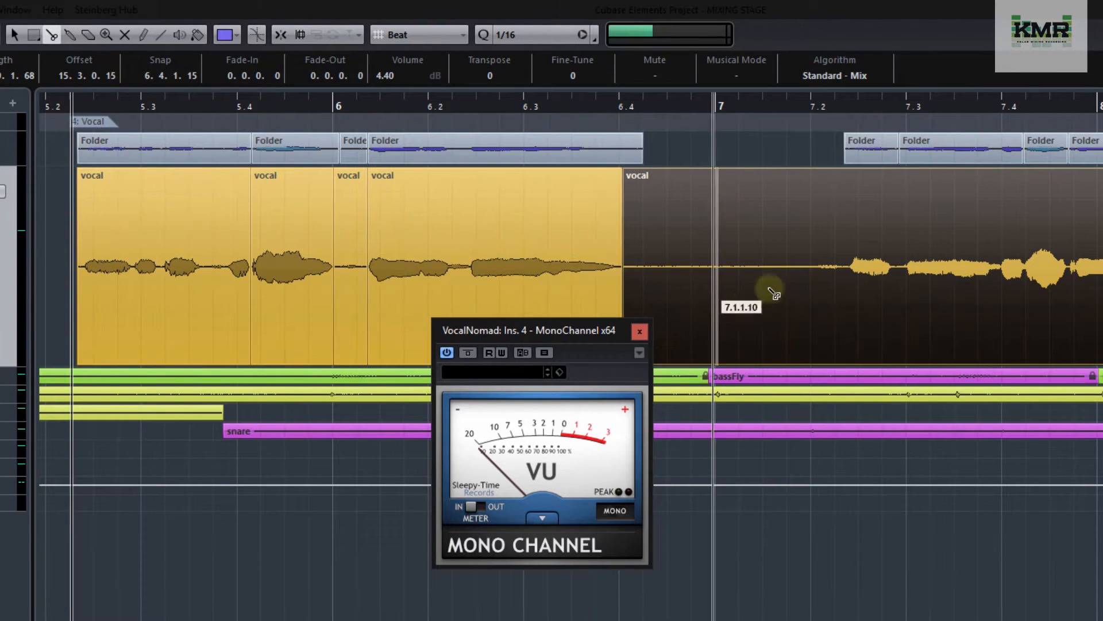
click(847, 297)
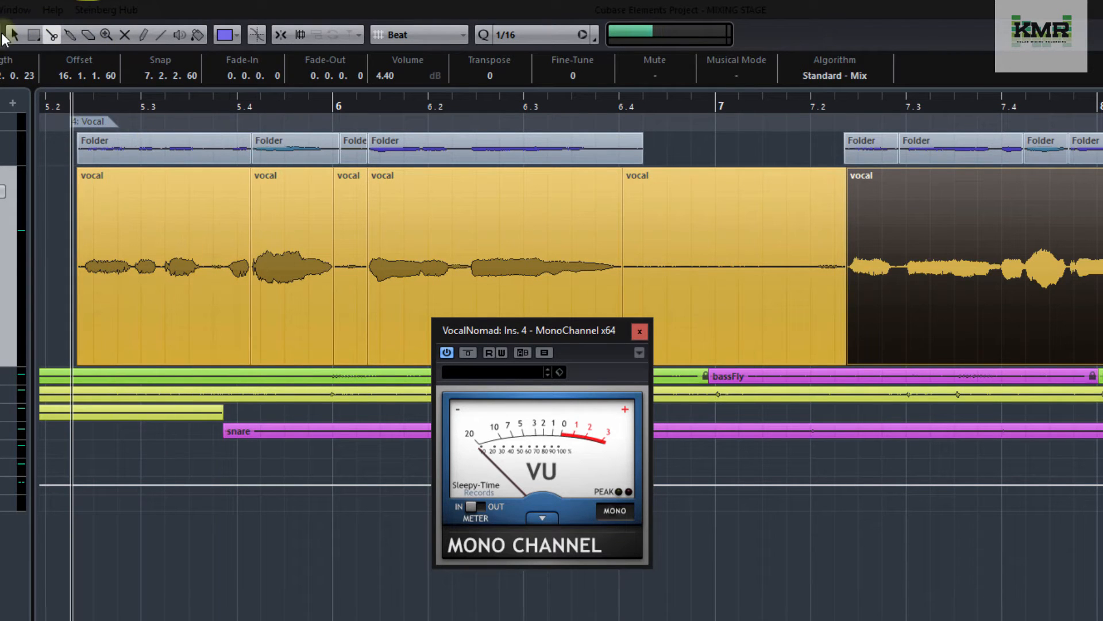
Colour the first vocal segment with Color 12 and the second one with Color 10
click(164, 313)
click(179, 271)
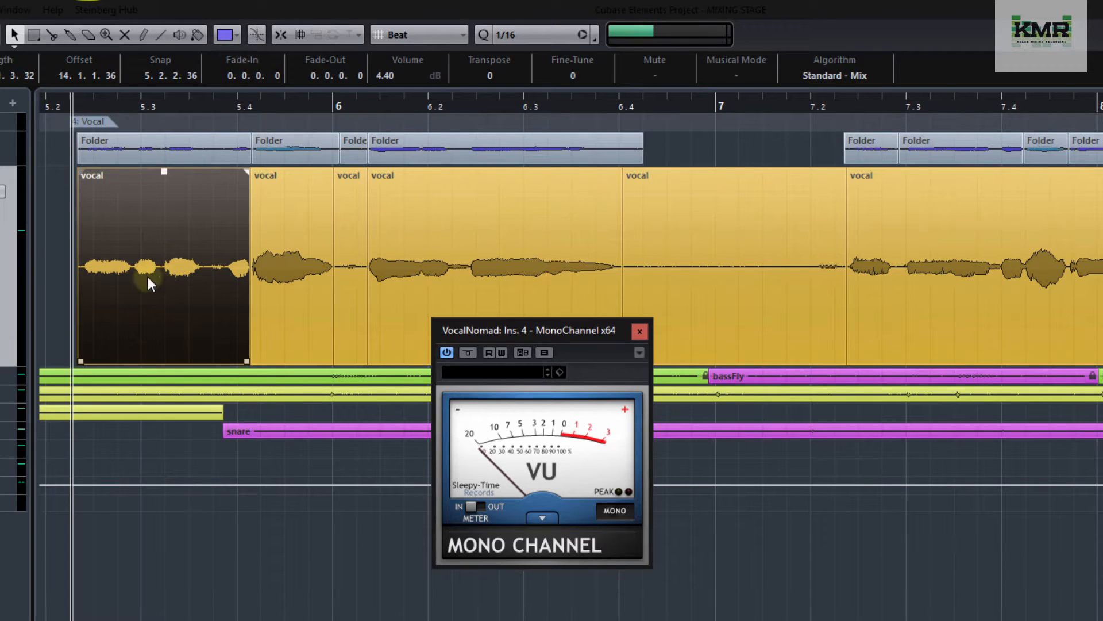
click(237, 41)
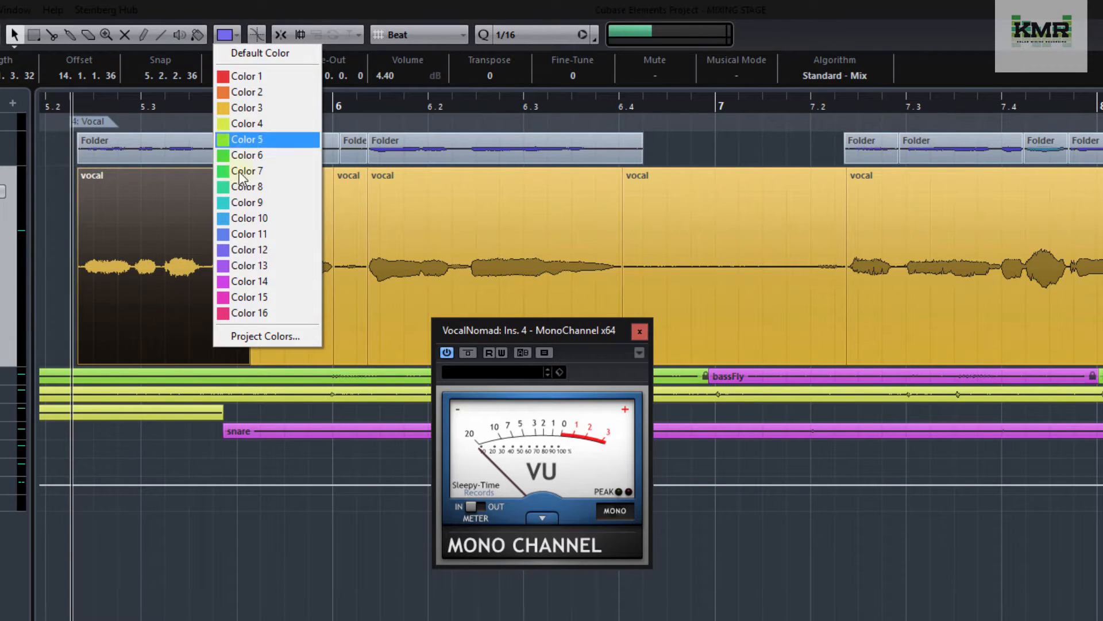
click(231, 254)
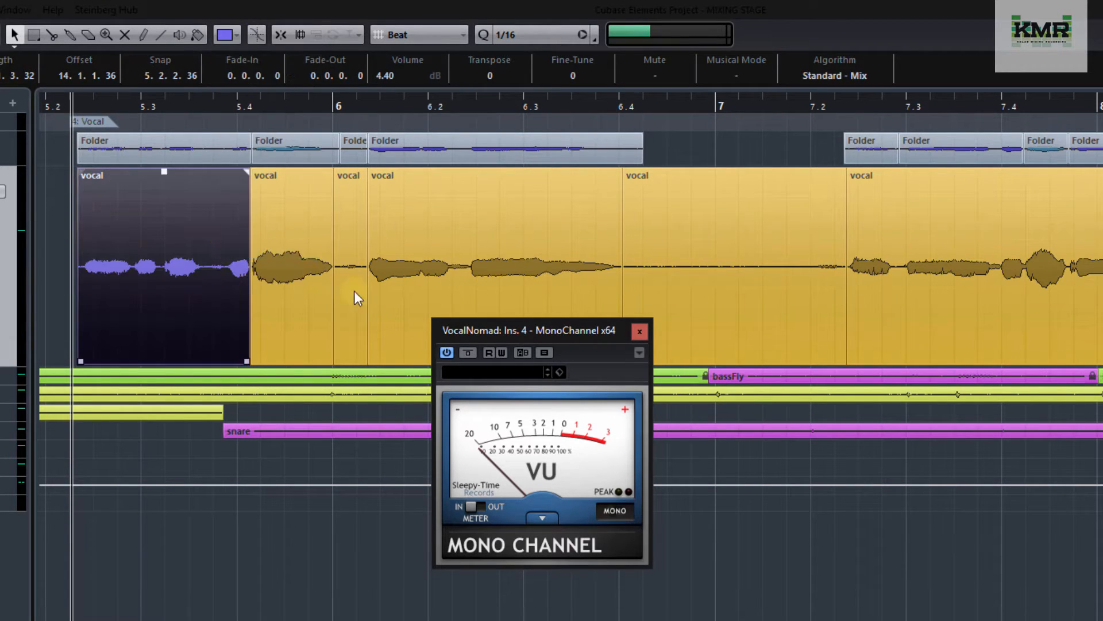
click(283, 291)
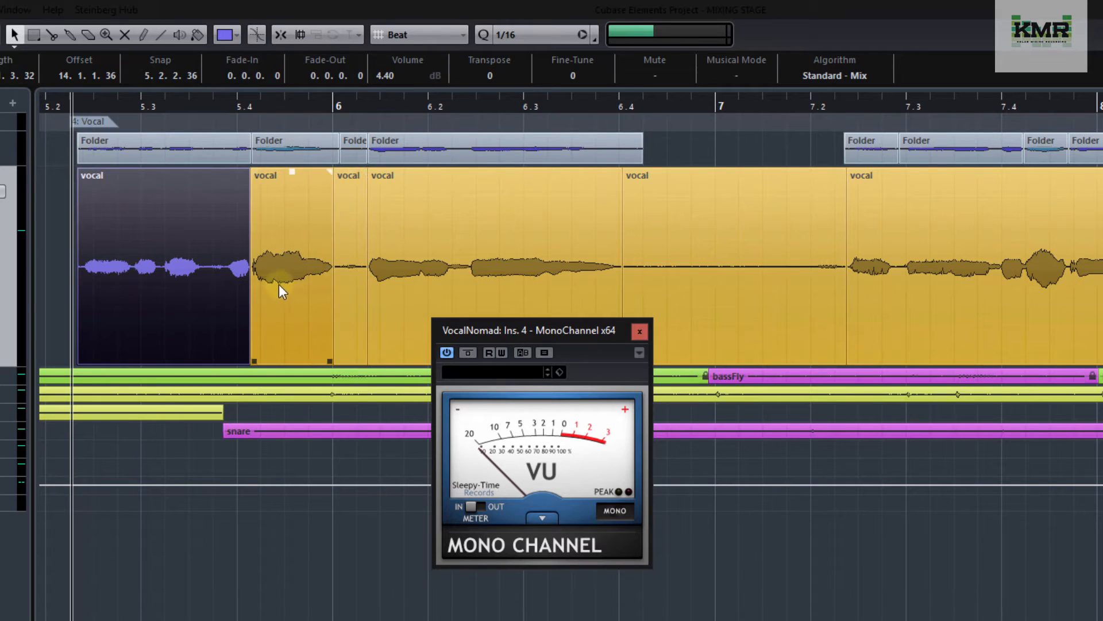
click(238, 42)
click(247, 220)
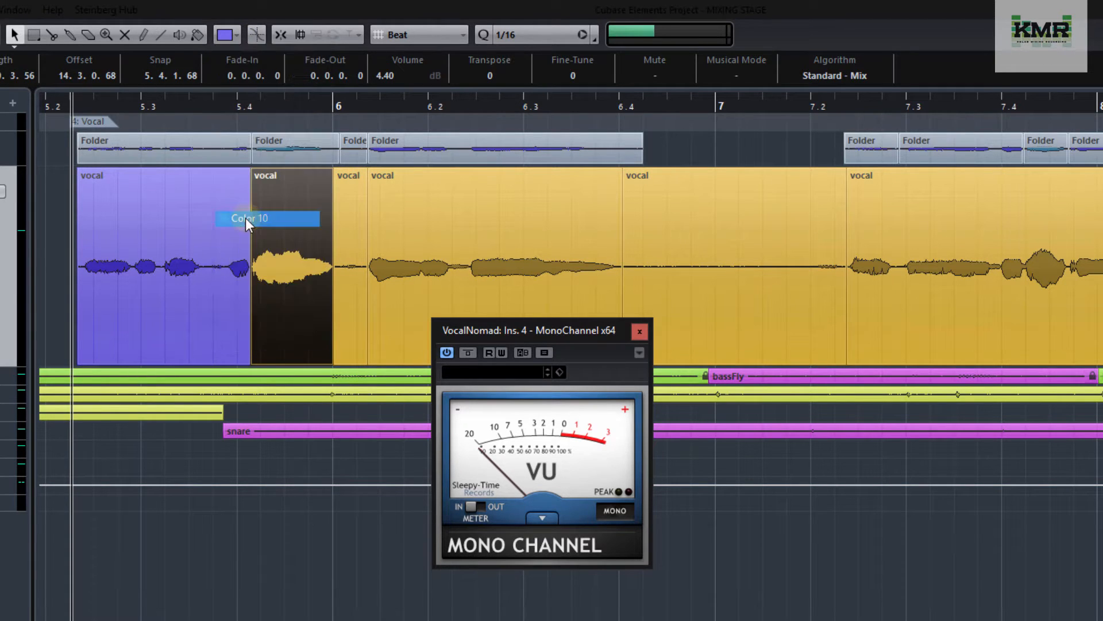
Play the opening phrase to check its level, and set the blue second segment's volume to 2.40 dB
click(349, 301)
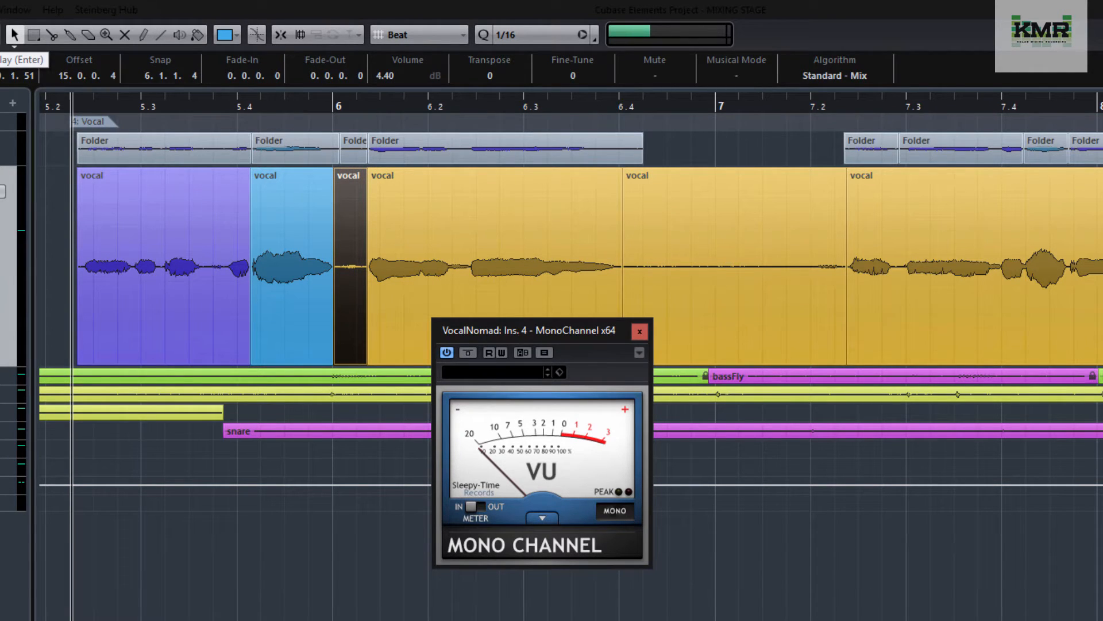
key(space)
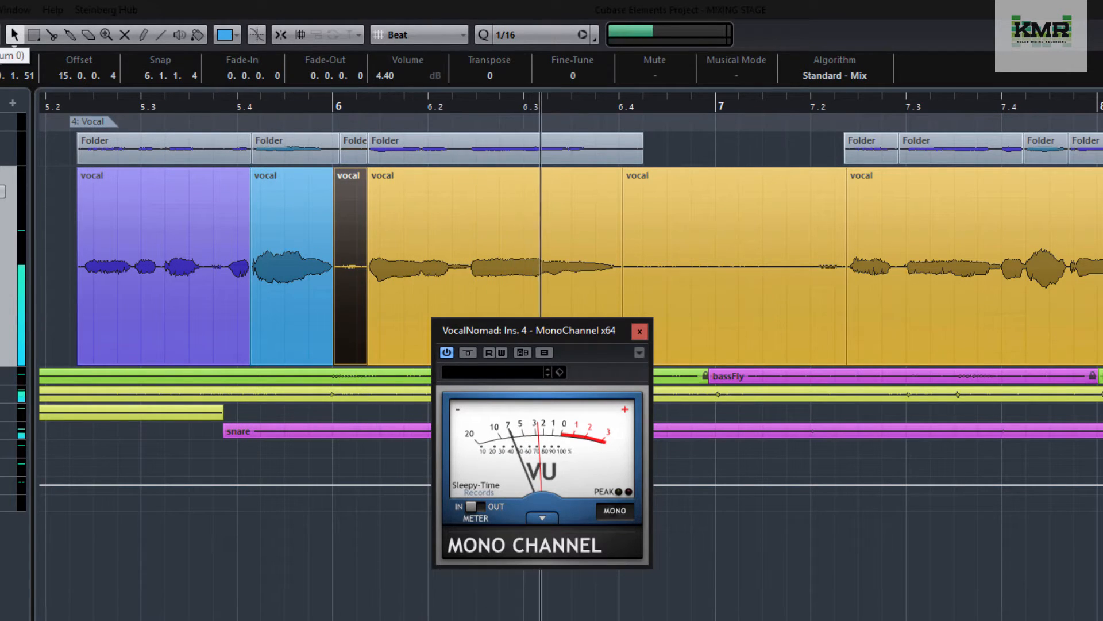
key(space)
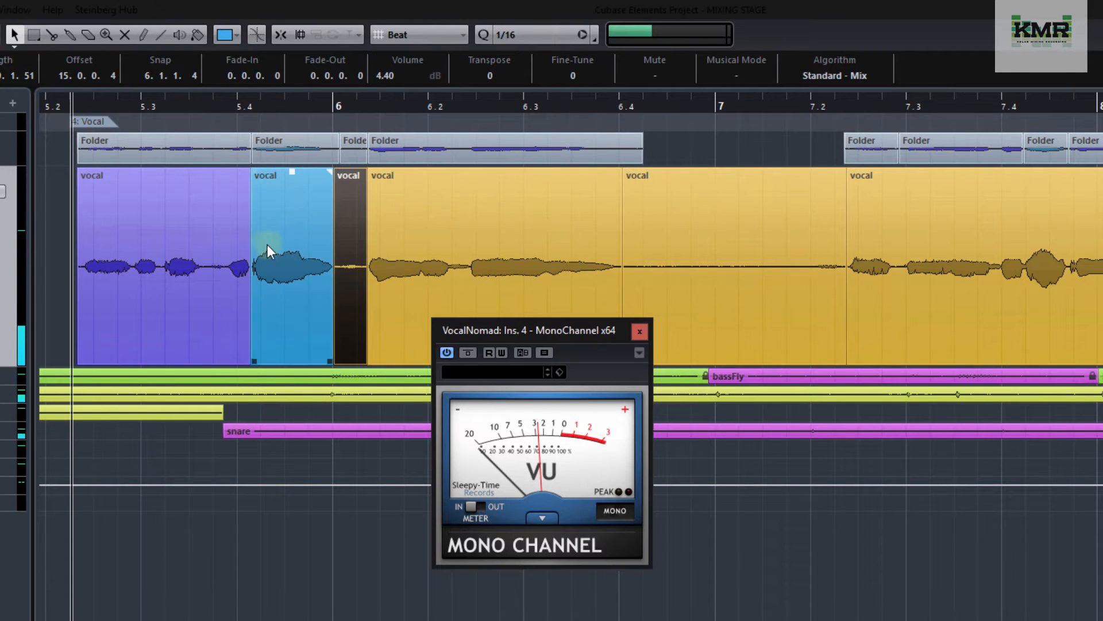
click(291, 263)
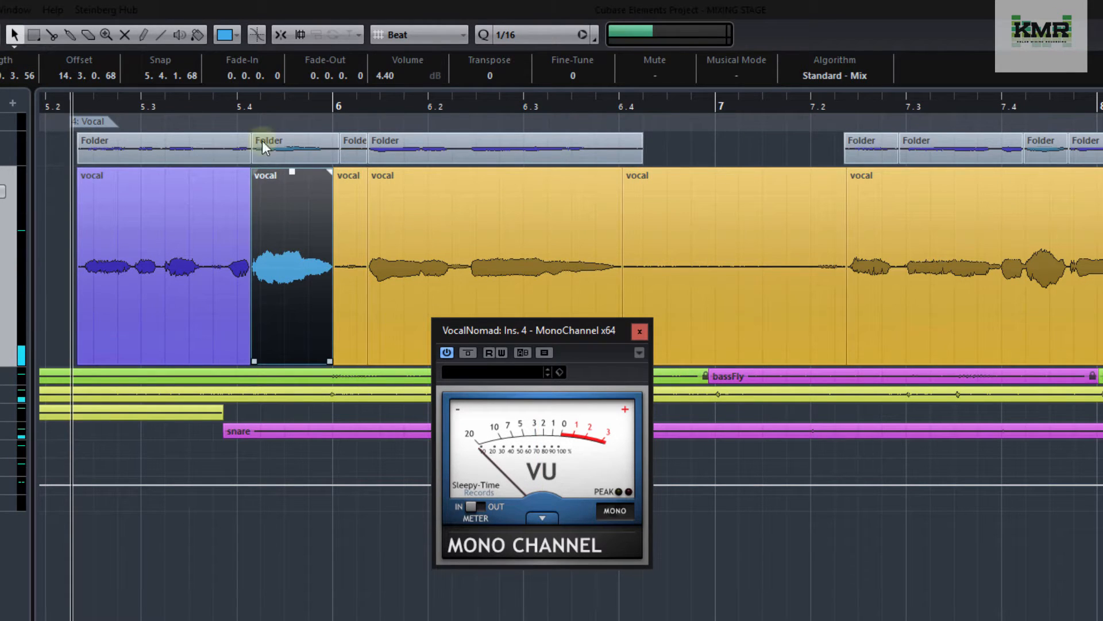
click(380, 79)
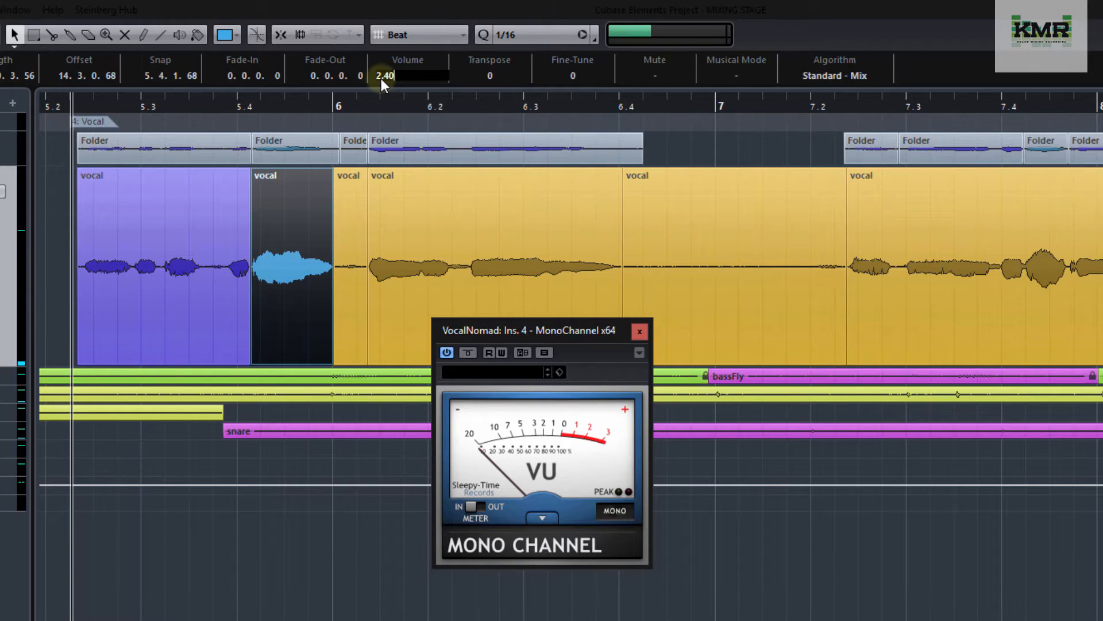
key(Return)
Set the first vocal segment's volume to 6.40 dB and play the phrase to check the level
click(149, 270)
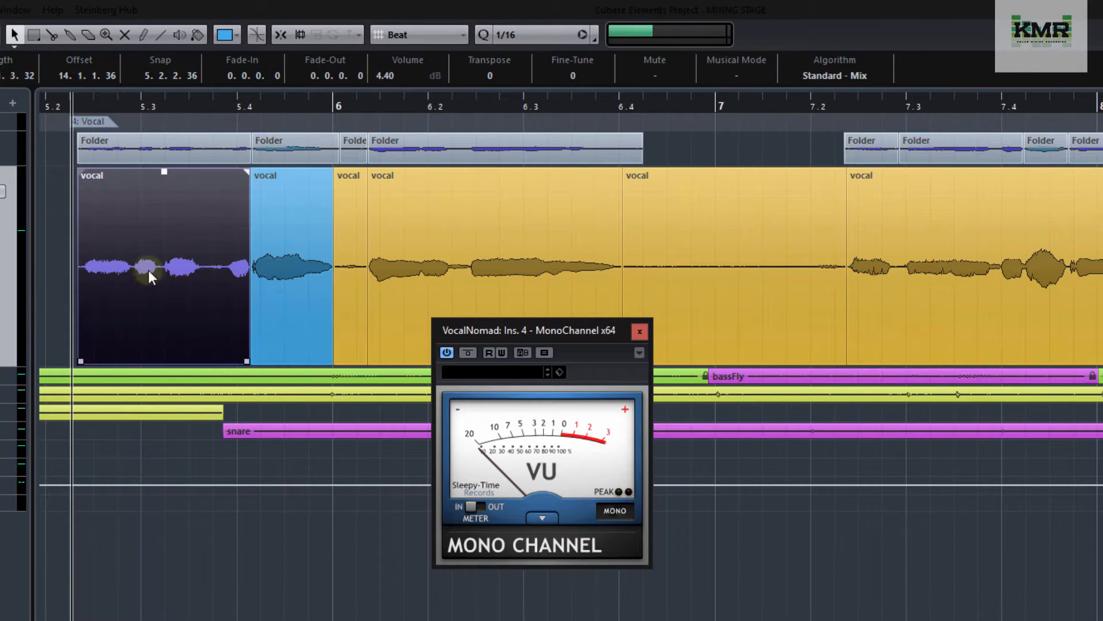
click(390, 74)
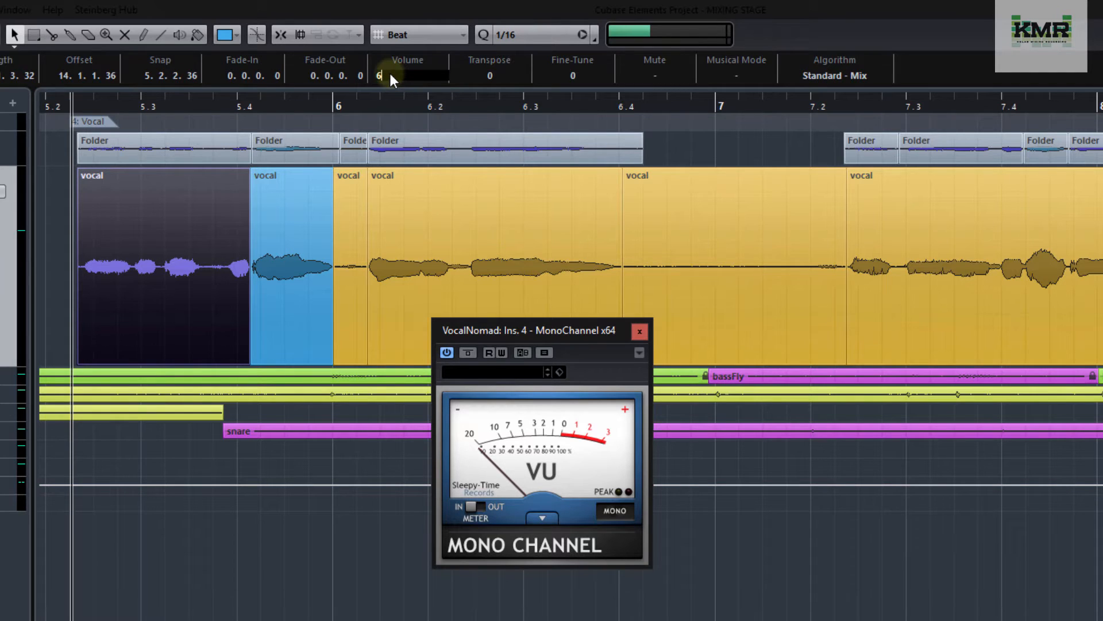
text(6.4)
key(Return)
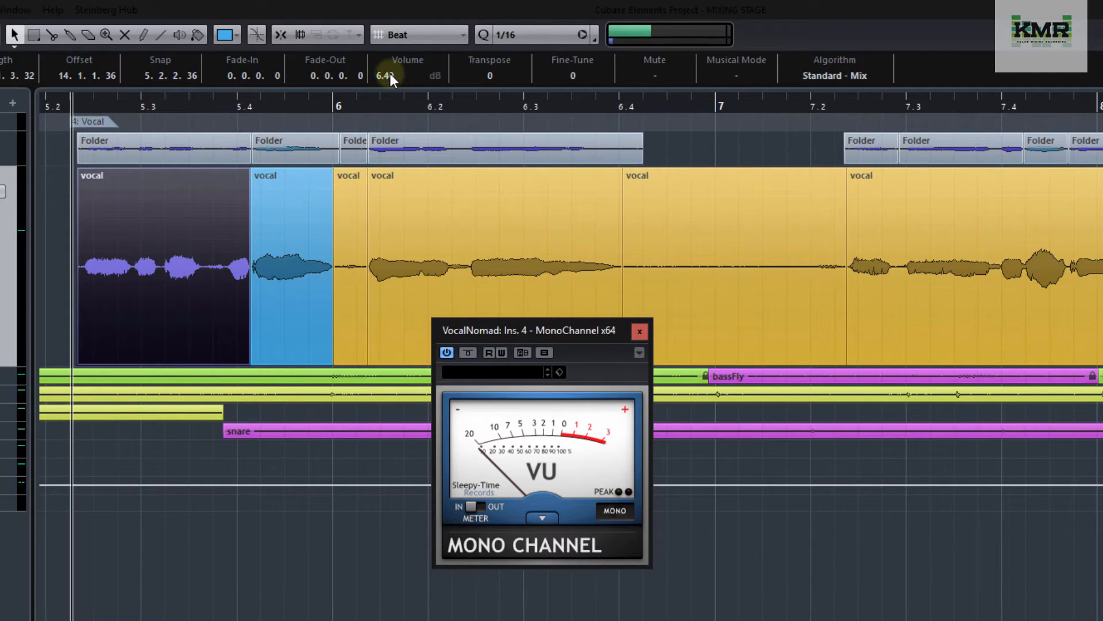
key(space)
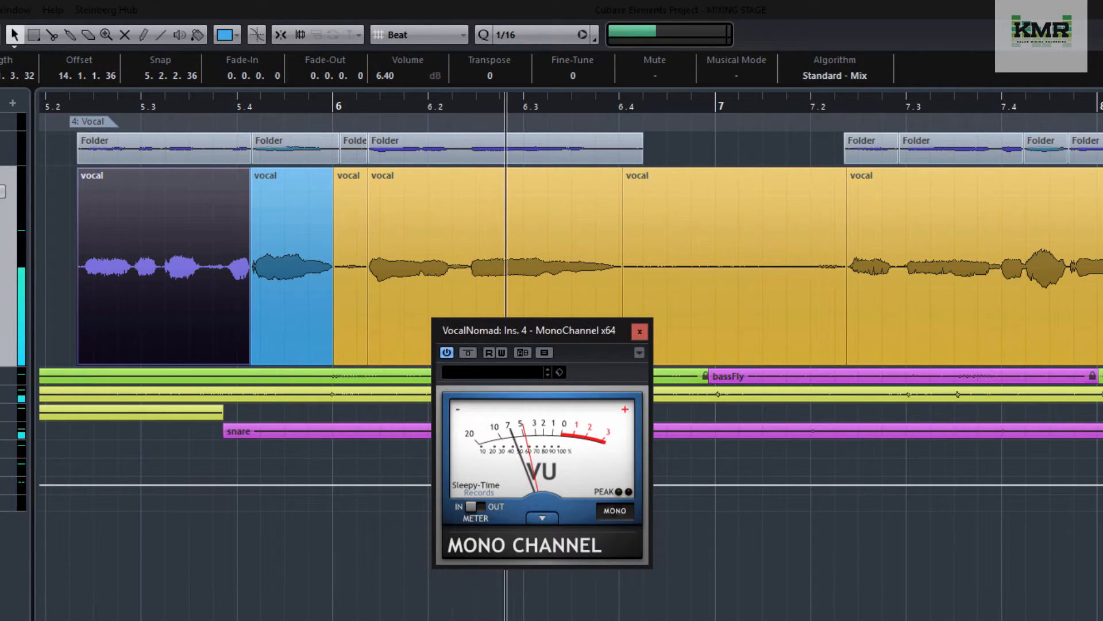
key(space)
Split the fourth vocal segment at 6.2.2.88 and colour its second part with Color 12
key(3)
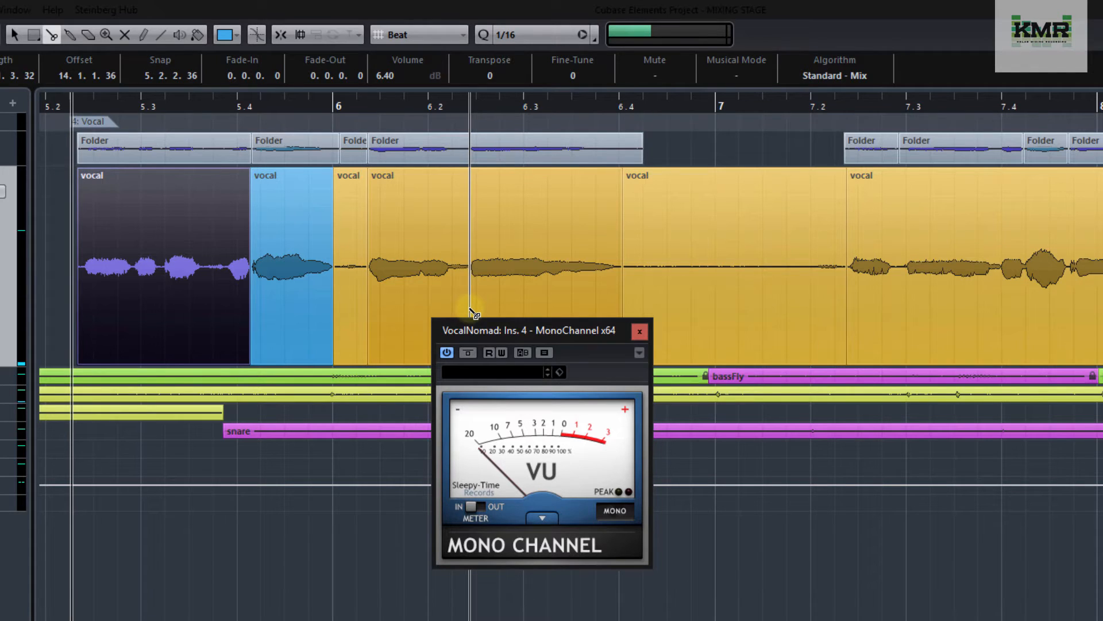
click(470, 311)
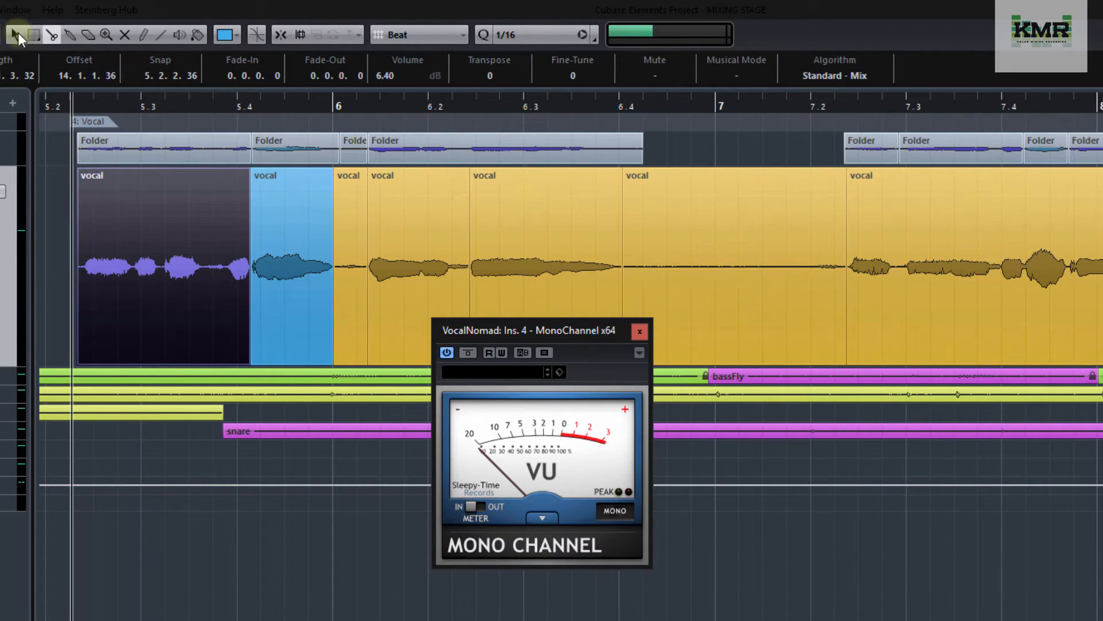
click(15, 36)
click(519, 260)
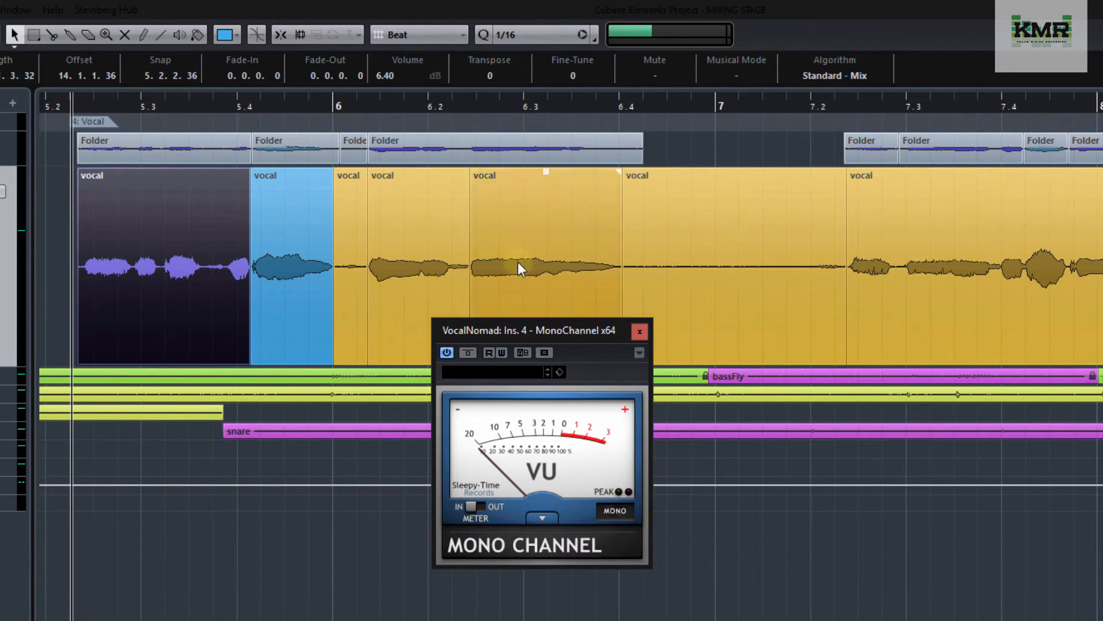
click(236, 35)
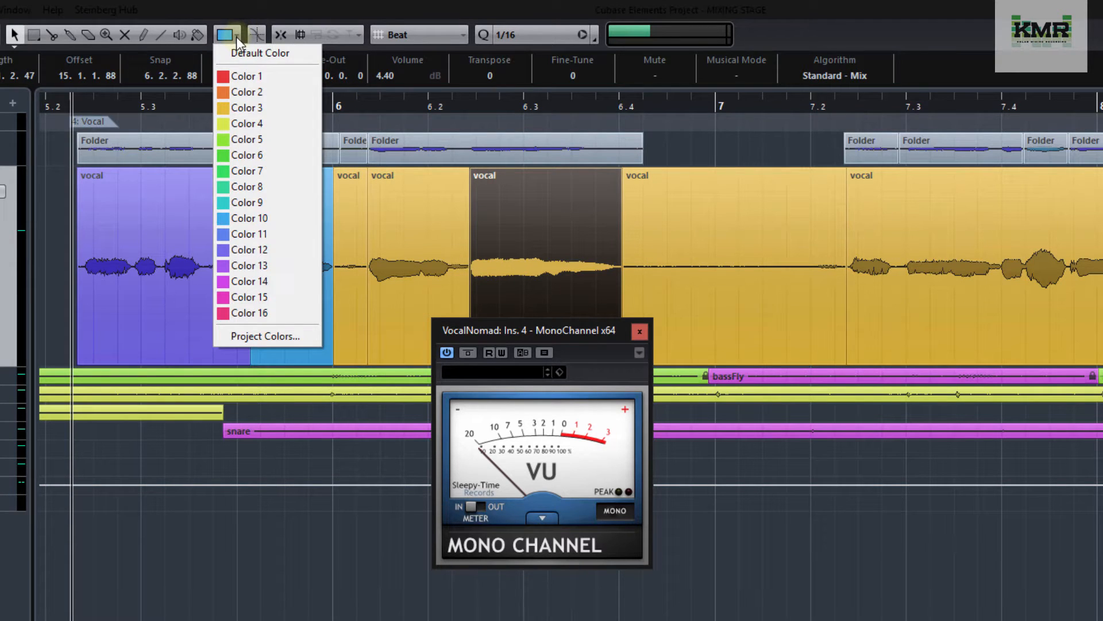
click(249, 250)
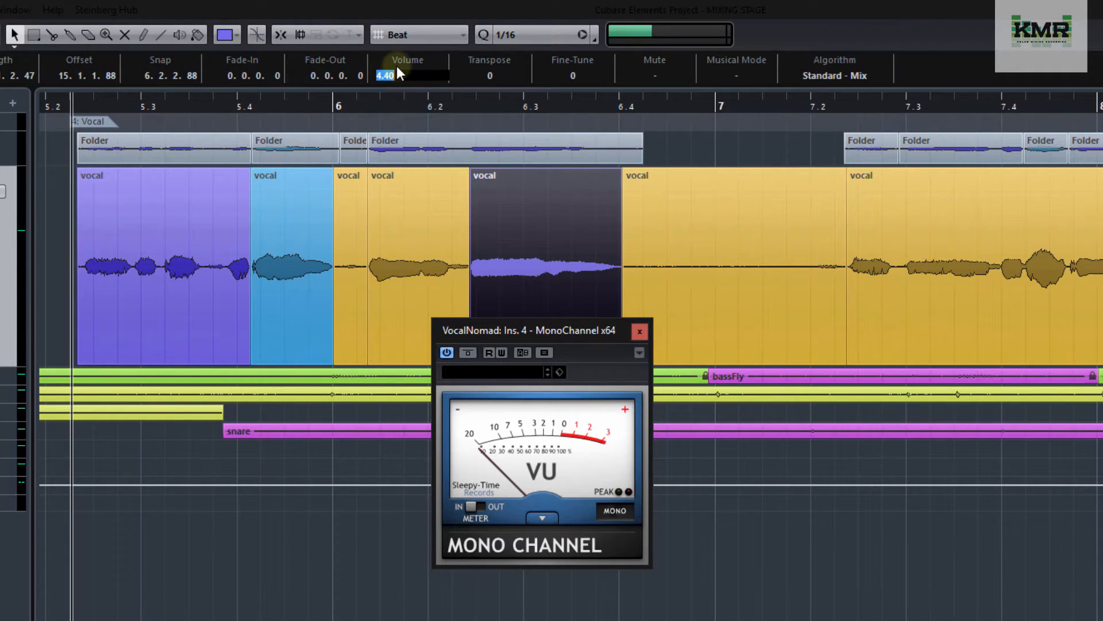
Set the volume of the segment starting at 6.2.2.88 to 5.40 dB and play the phrase again
text(5.40)
key(Return)
key(space)
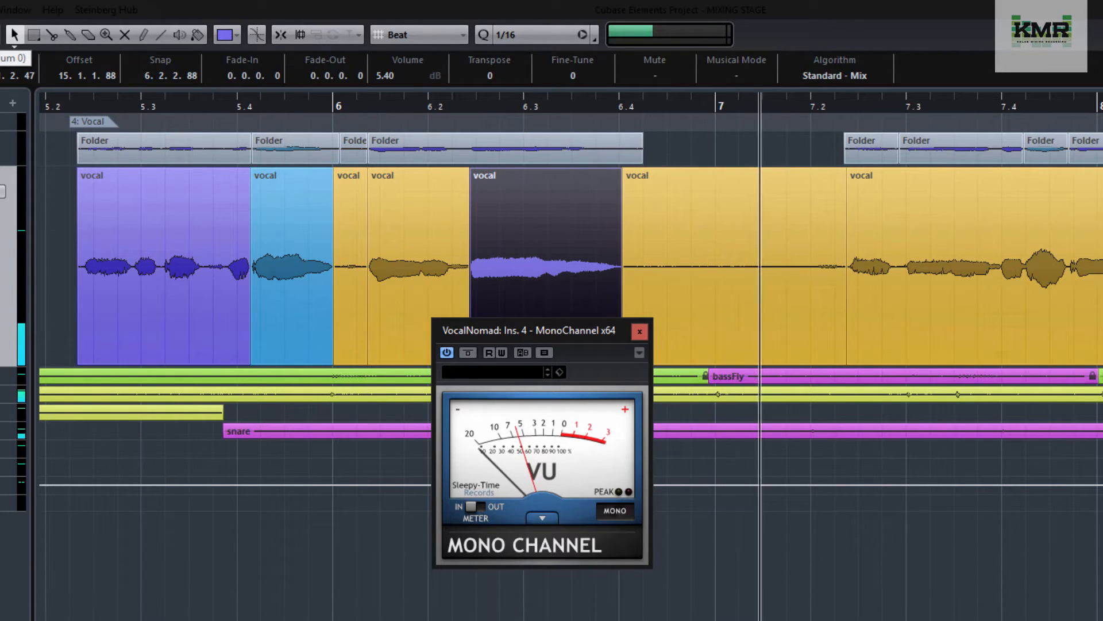
key(space)
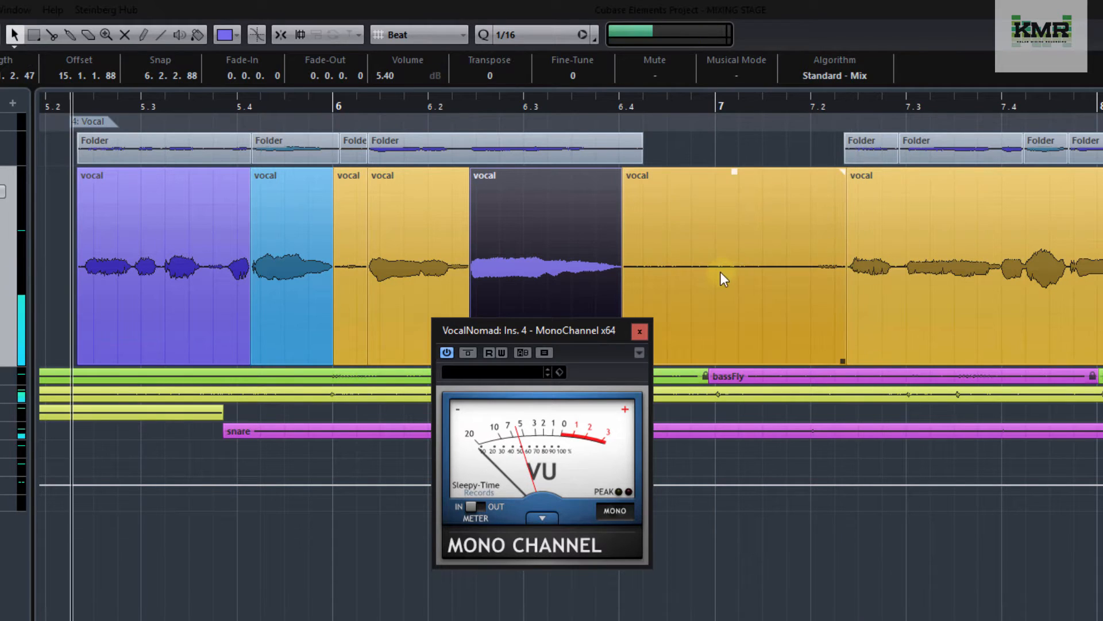
Delete the near-silent vocal segment between 6.4.1.15 and 7.2.2.60
click(699, 265)
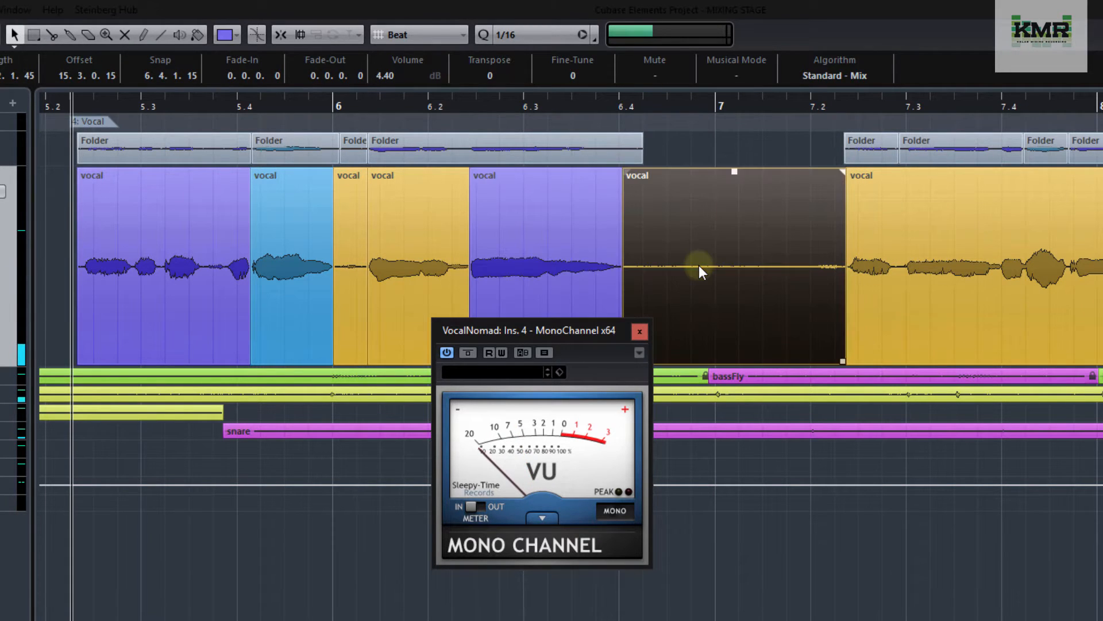
key(Delete)
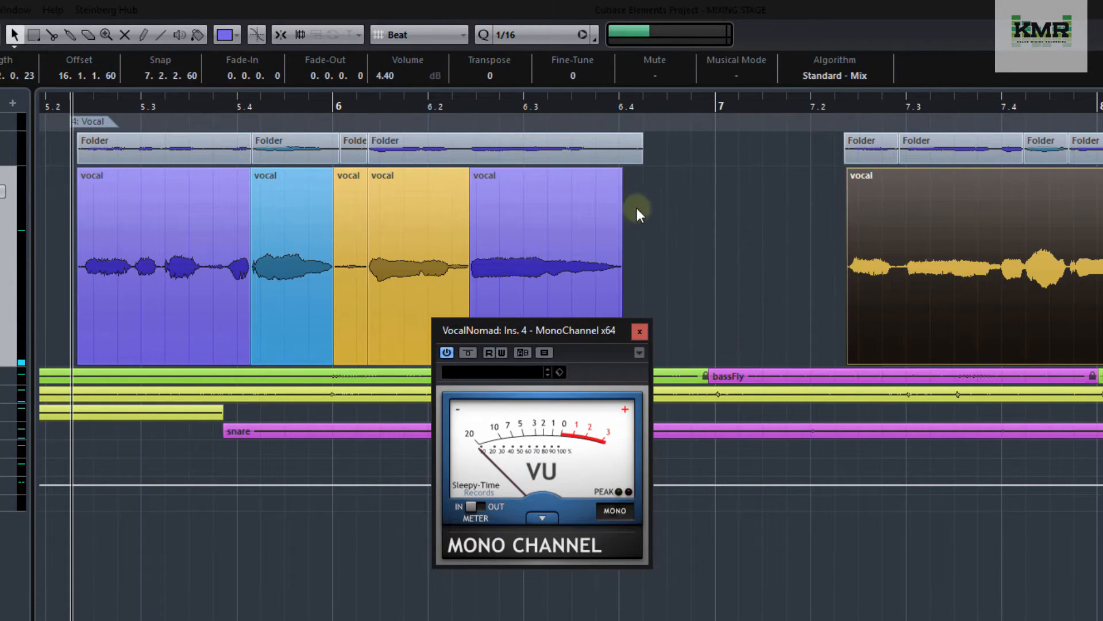
Add a 0.0.0.34 fade-out to the first phrase's last vocal segment and trim the first segment's start to 5.2.2.54
click(612, 187)
drag(621, 174, 613, 172)
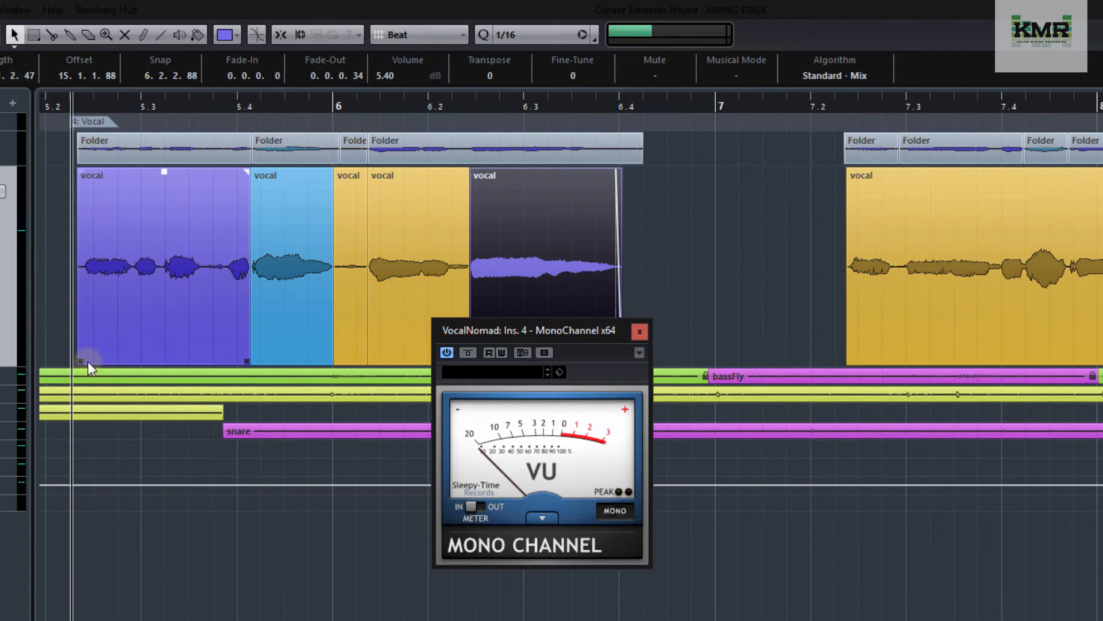
drag(84, 363, 87, 363)
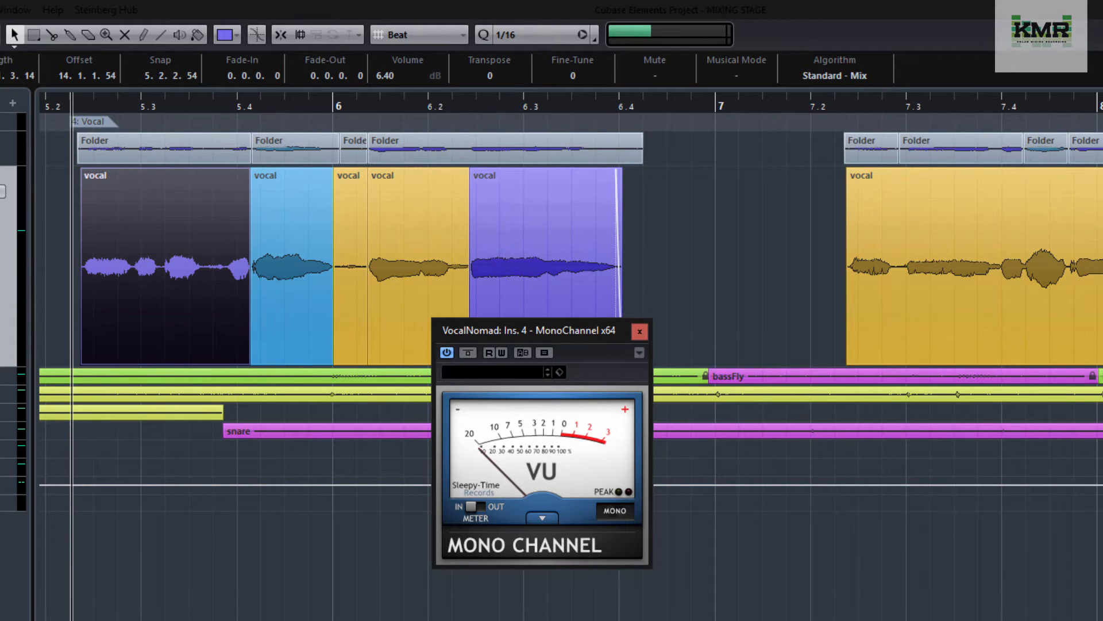
Play the next vocal phrase from just before its start at 7.2.2.60 and check its level on the VU meter
scroll(568, 241, right, 10)
click(270, 104)
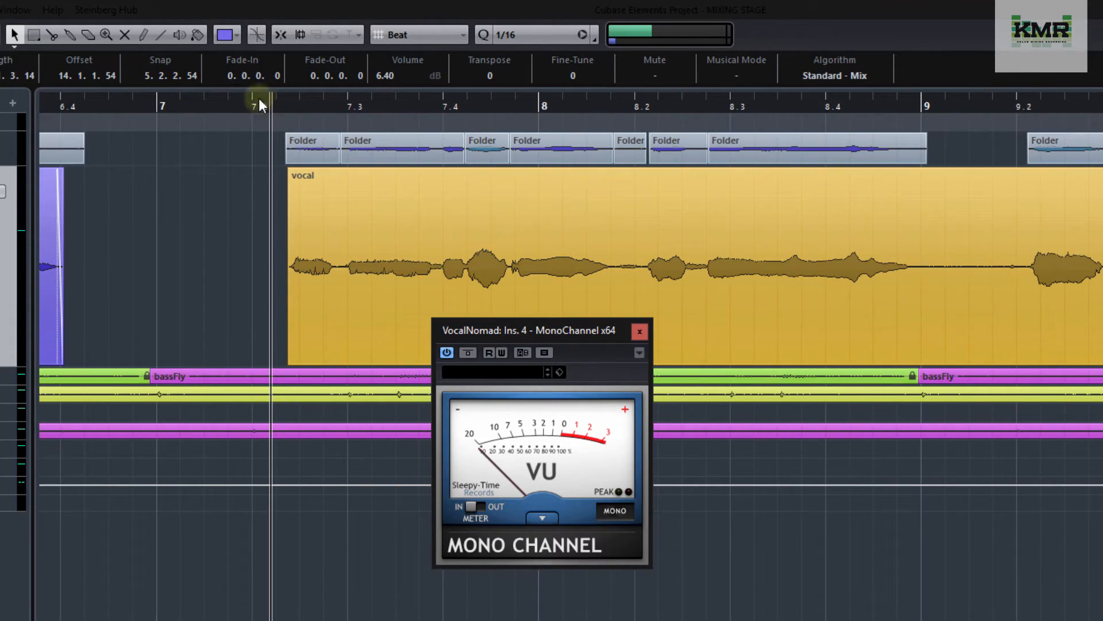
key(space)
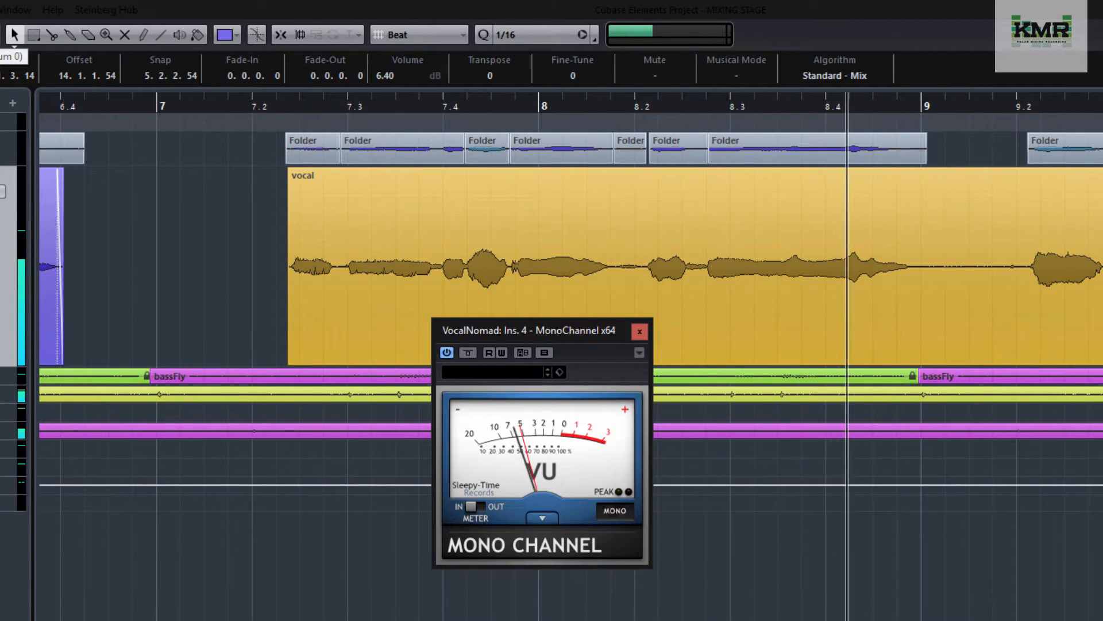
key(space)
Split the second vocal phrase at 7.4.1.111, 7.4.3.84, 8.4.4.86 and 9.2.1.36
click(464, 263)
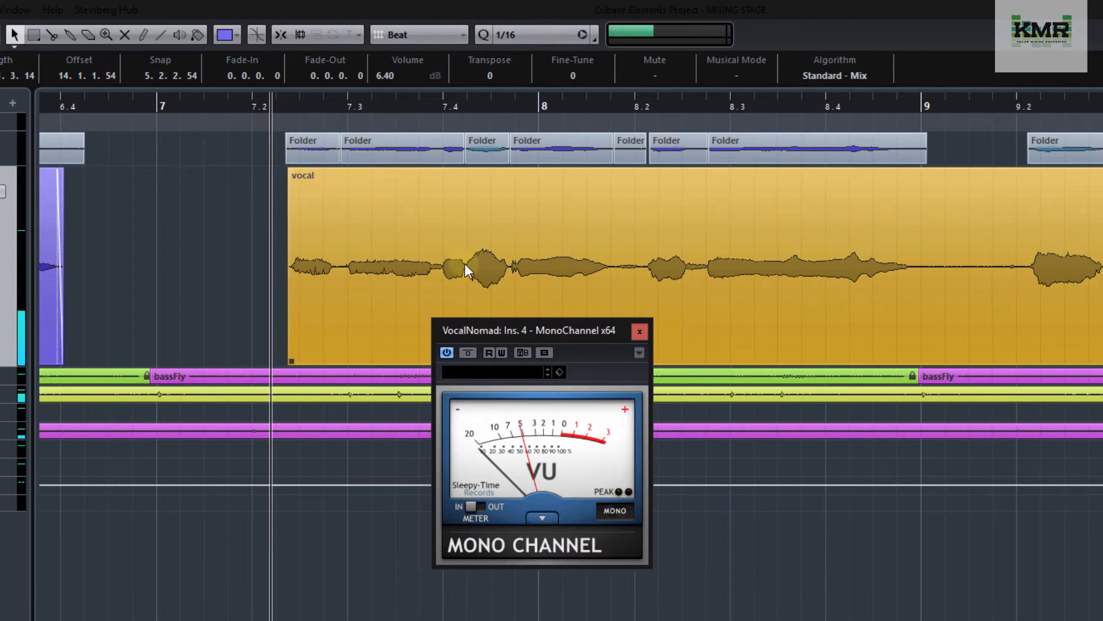
click(52, 35)
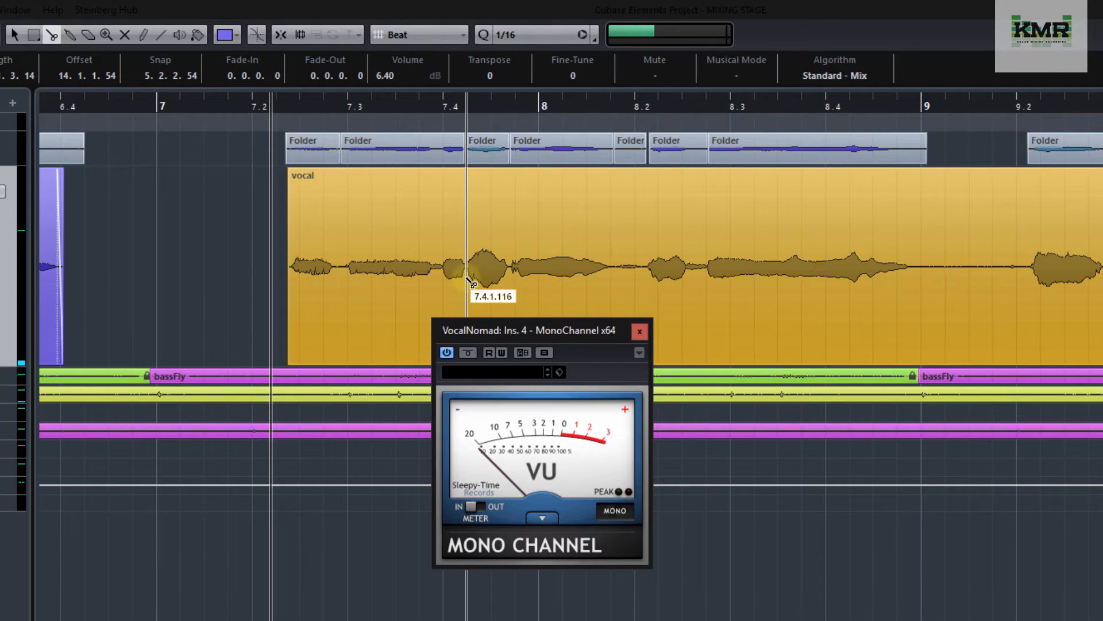
click(466, 279)
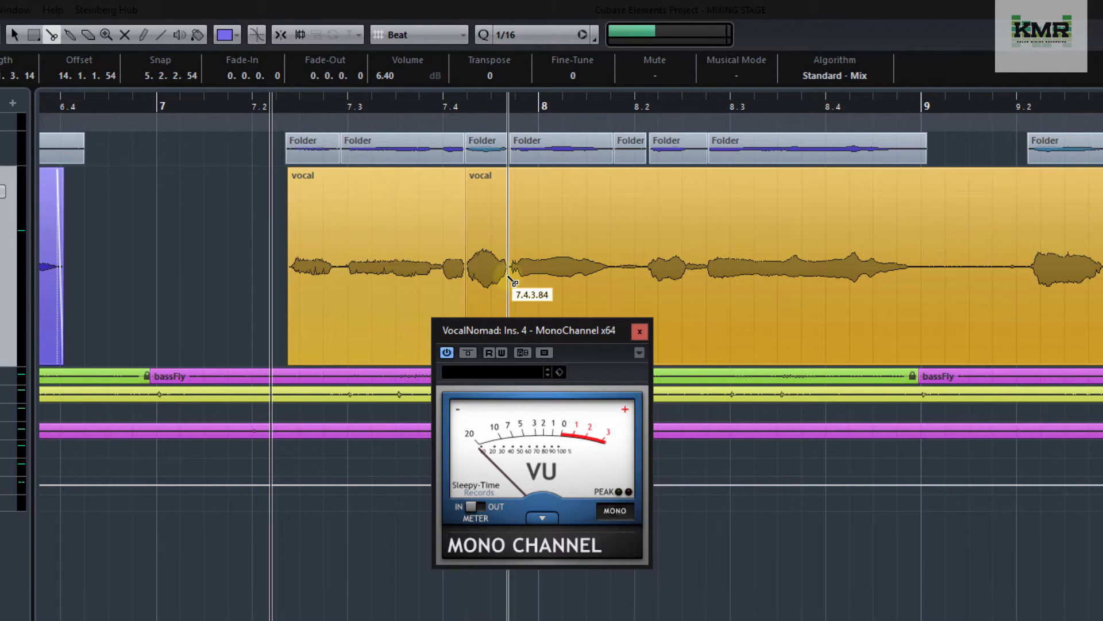
click(509, 280)
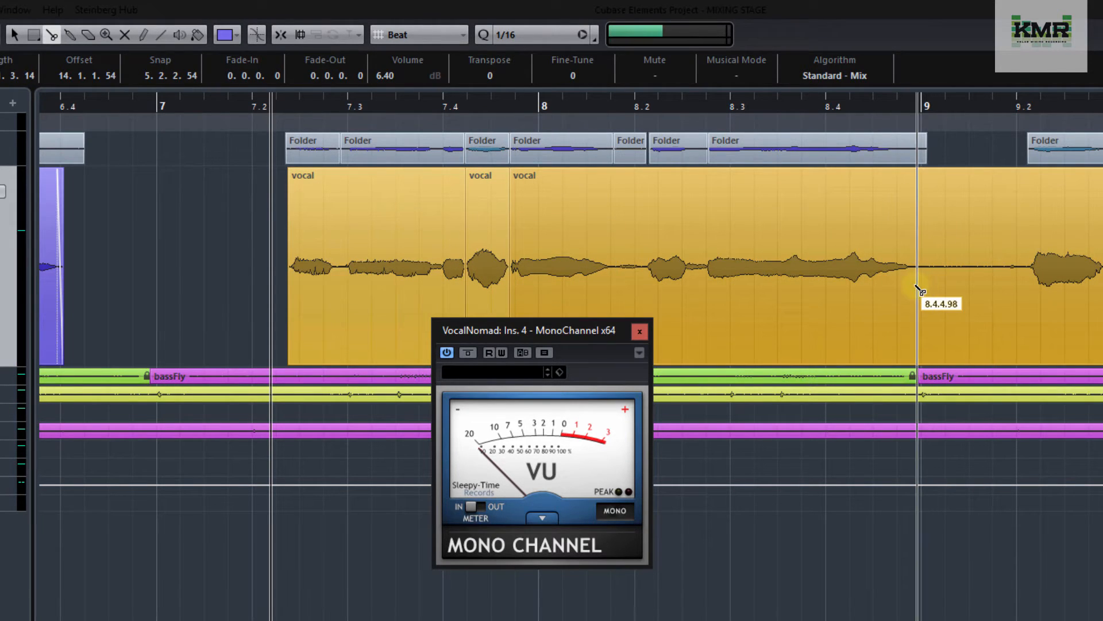
click(915, 286)
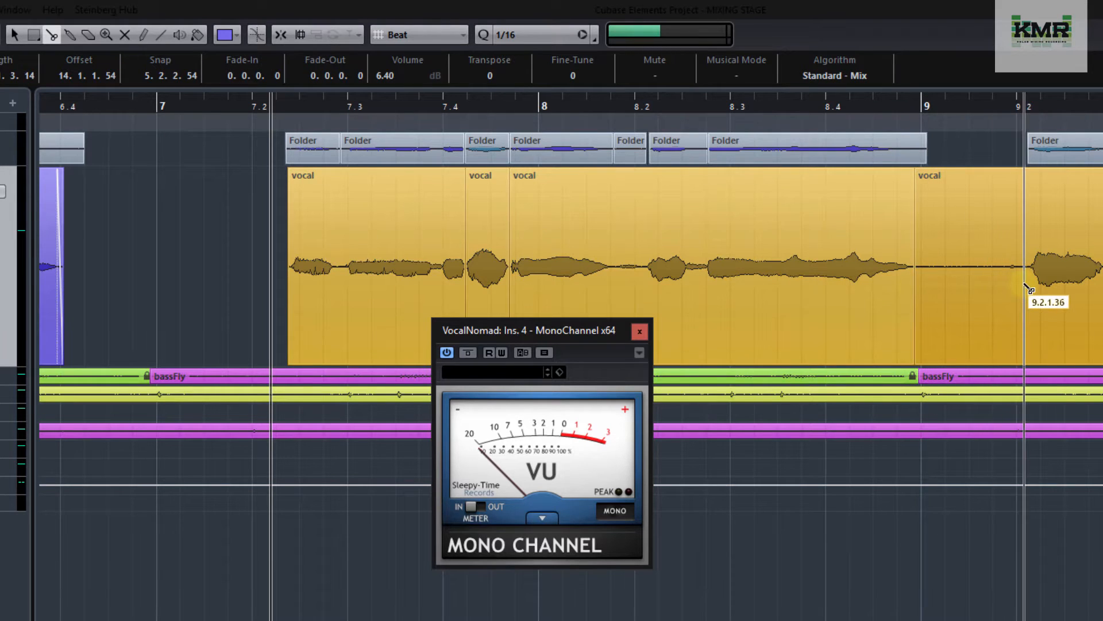
click(1026, 286)
Colour the loud vocal segment starting at 7.4.1.111 with Color 10 and play the phrase again
click(15, 35)
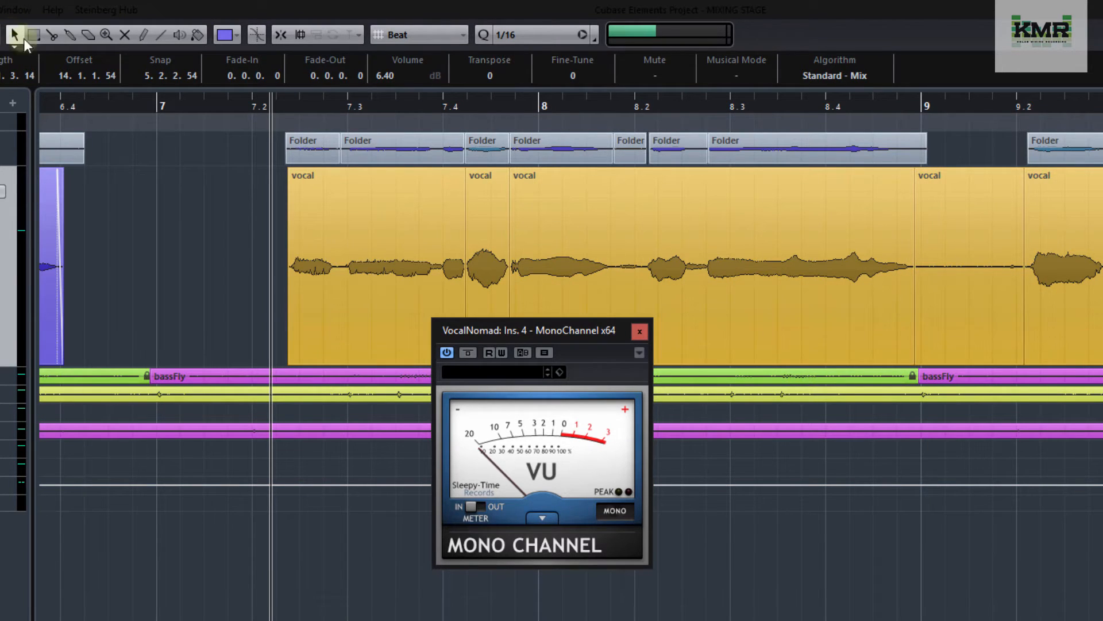
click(491, 277)
click(237, 35)
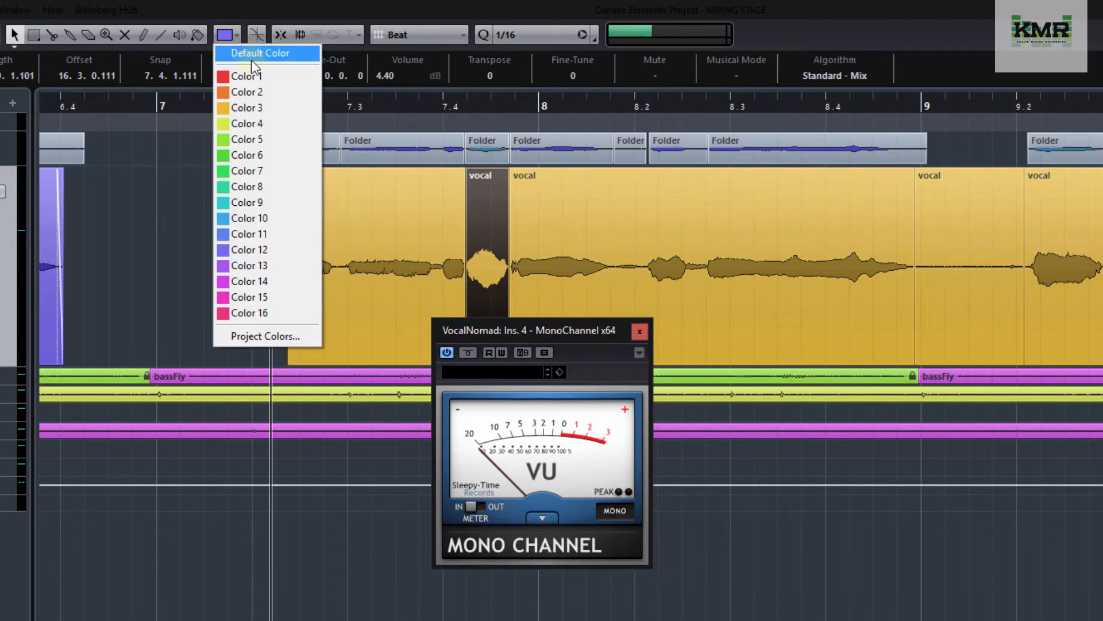
click(258, 220)
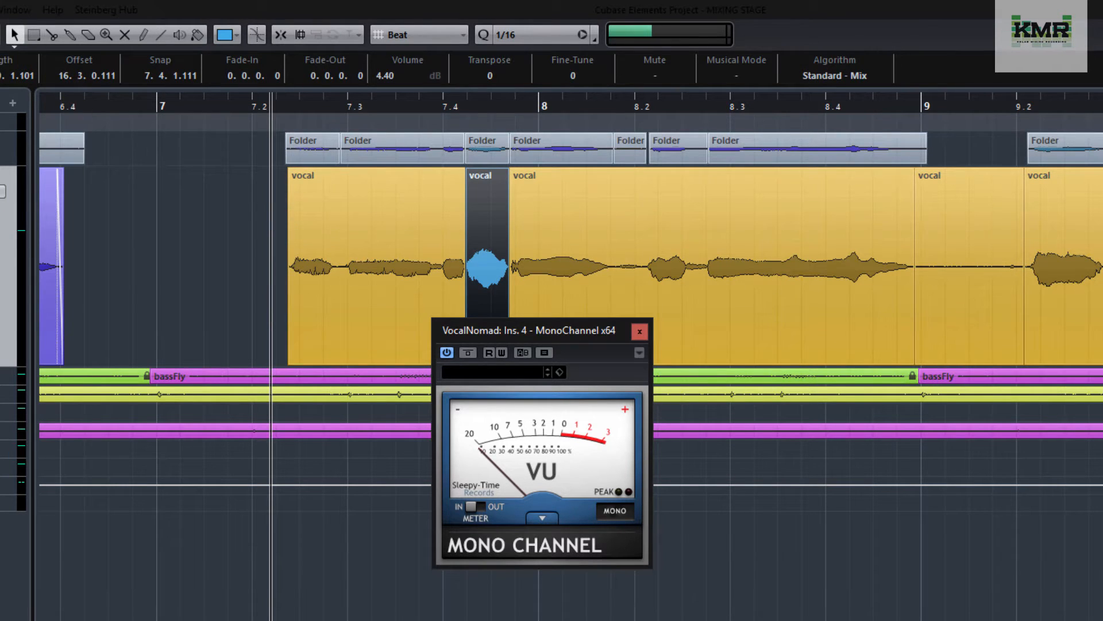
key(space)
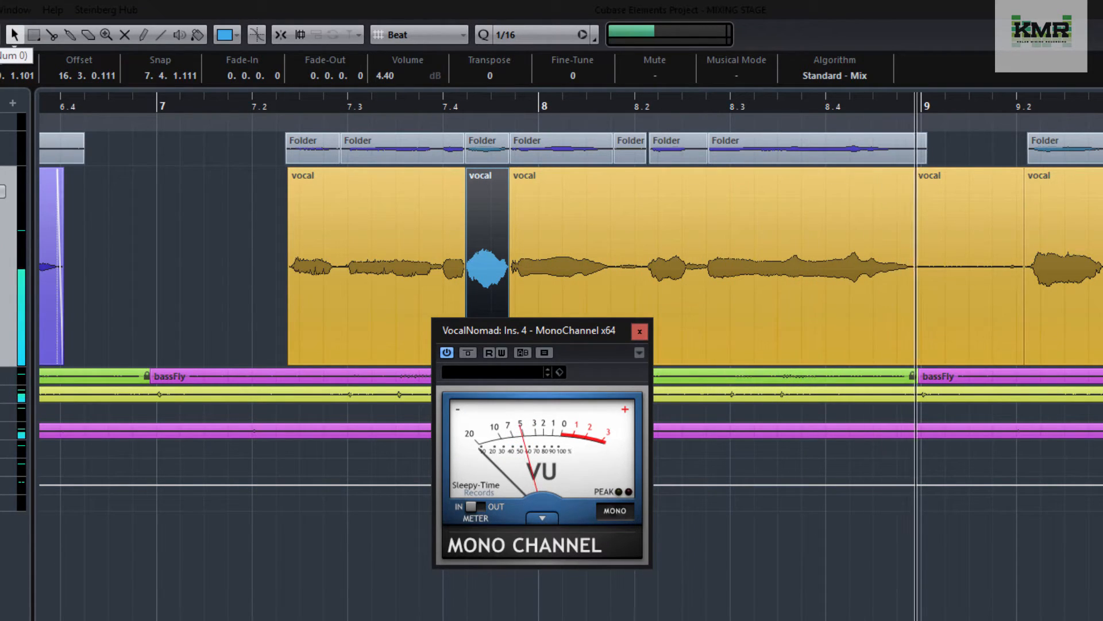
key(space)
Split the vocal at 8.1.4.9 and 8.2.1.56 and colour the quiet segment between the cuts with Color 10
key(3)
click(613, 282)
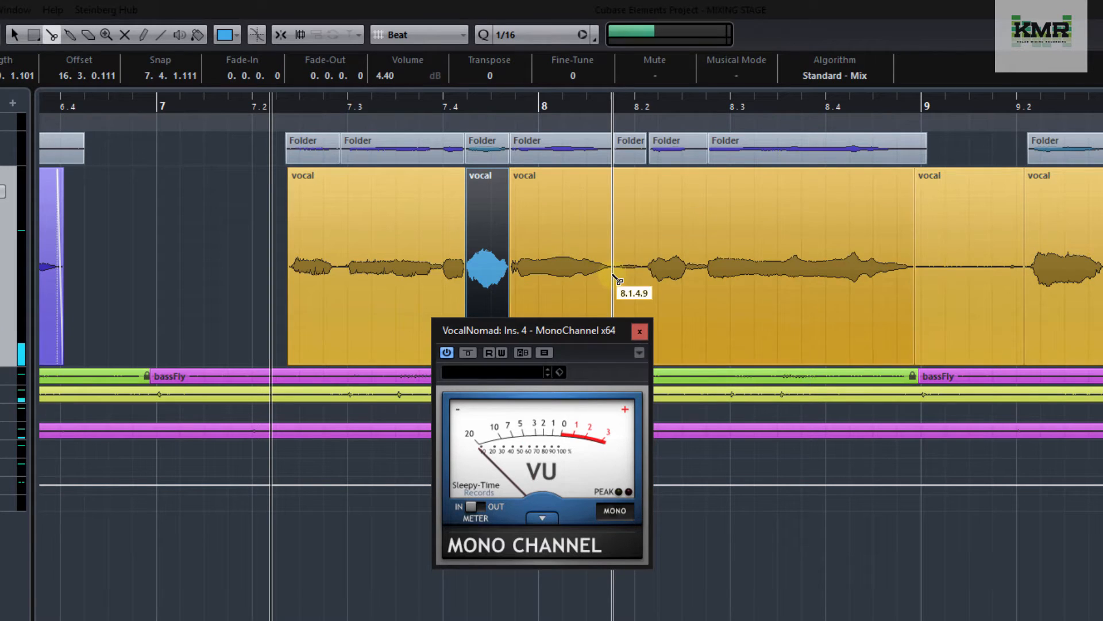
click(646, 278)
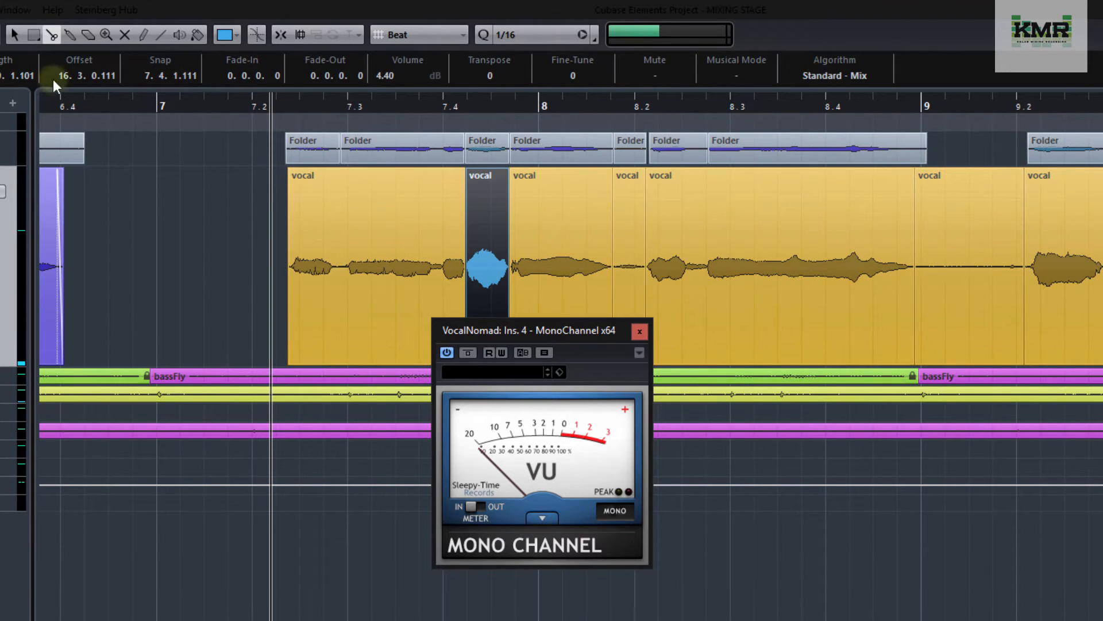
click(14, 34)
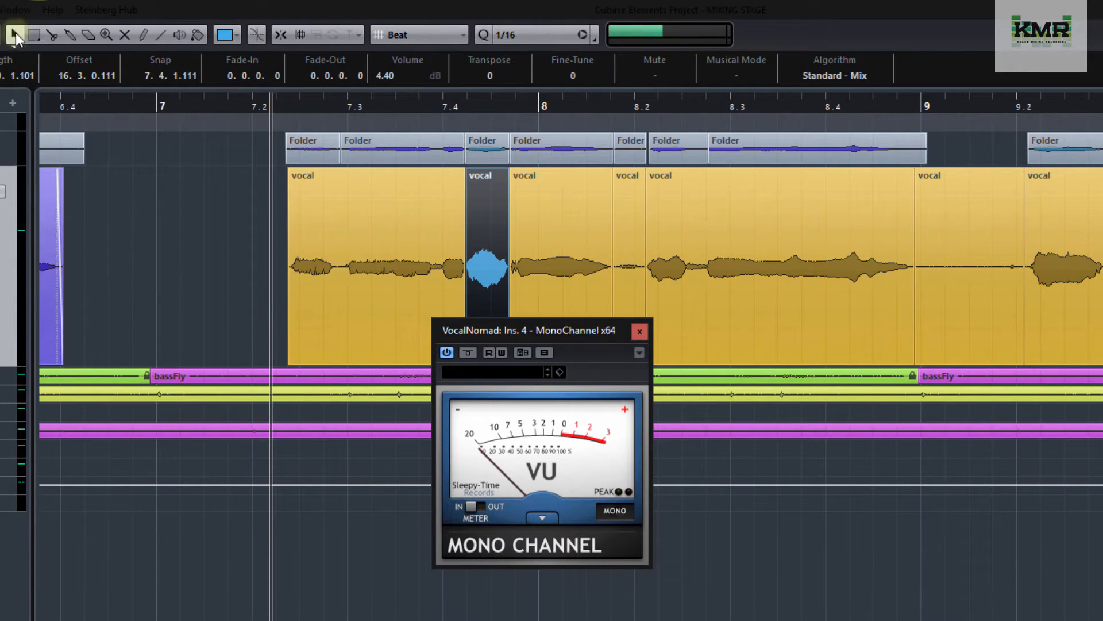
click(632, 247)
click(236, 35)
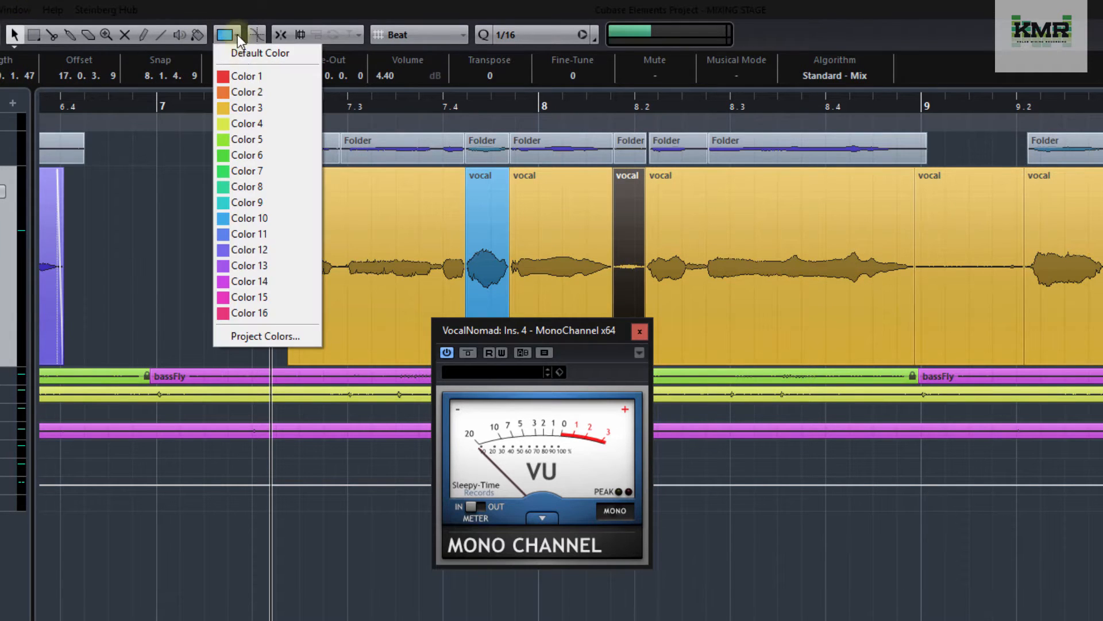
click(234, 218)
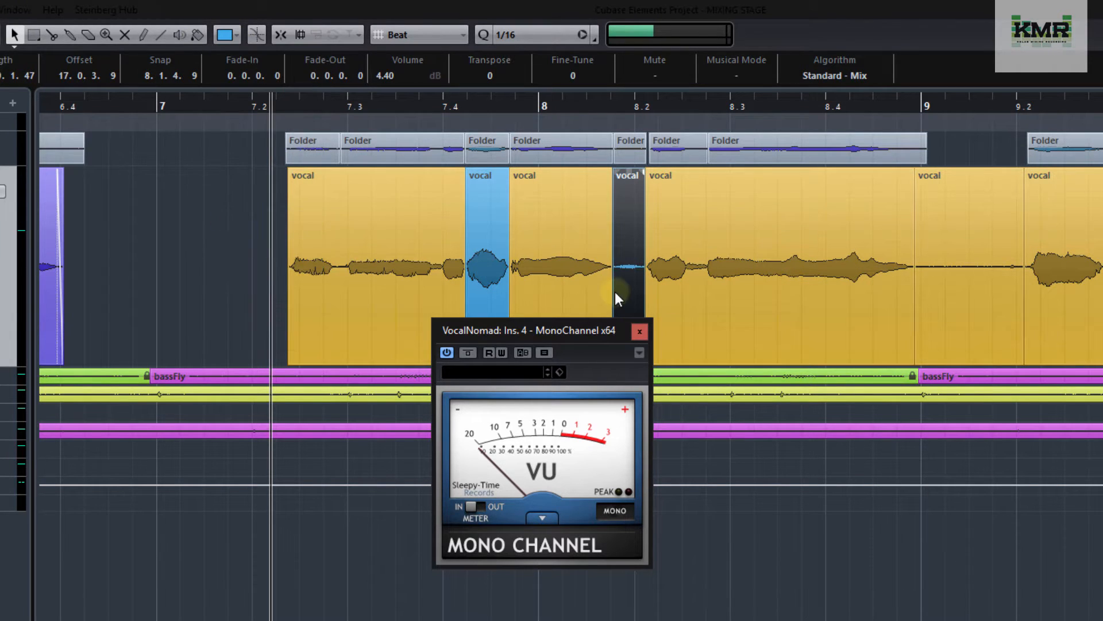
Colour the second phrase's opening vocal segment, starting at 7.2.2.60, with Color 12
click(344, 259)
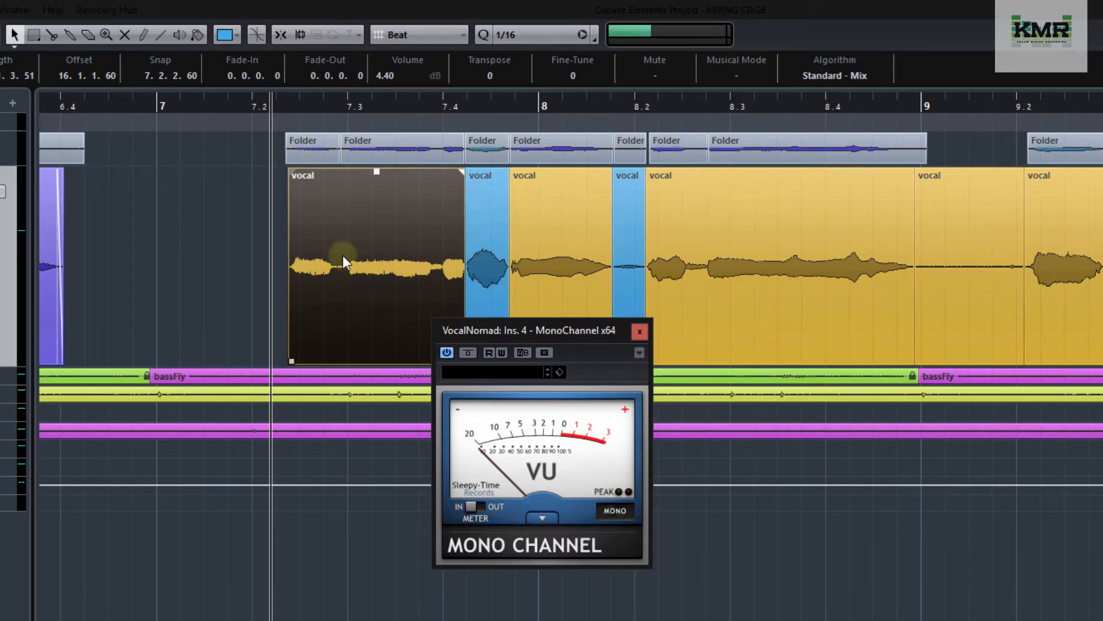
click(237, 35)
click(274, 250)
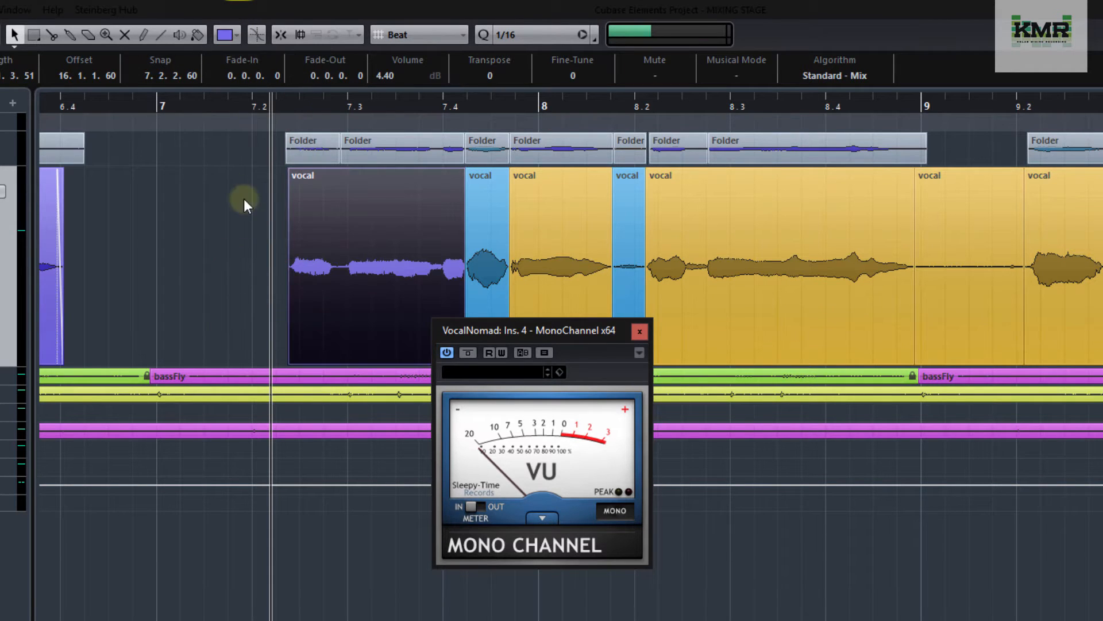
Lower the volume of the blue vocal segment starting at 7.4.1.111
click(488, 219)
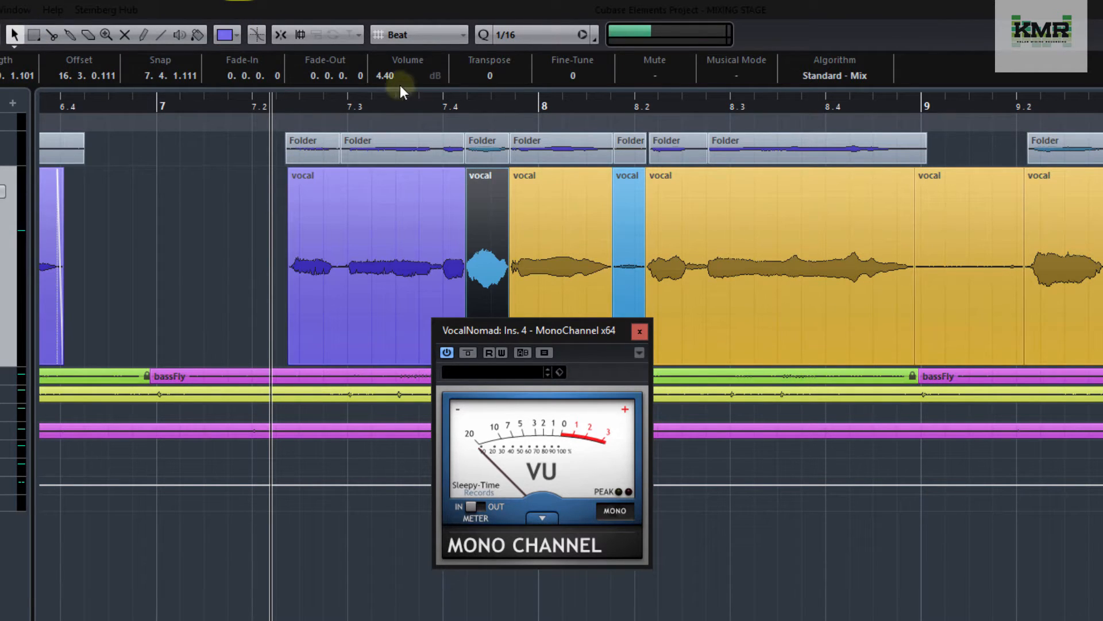
click(385, 76)
key(Return)
Set the volume of the quiet segment starting at 8.1.4.9 to 0.00 dB and play the phrase to check the level
click(629, 217)
click(385, 75)
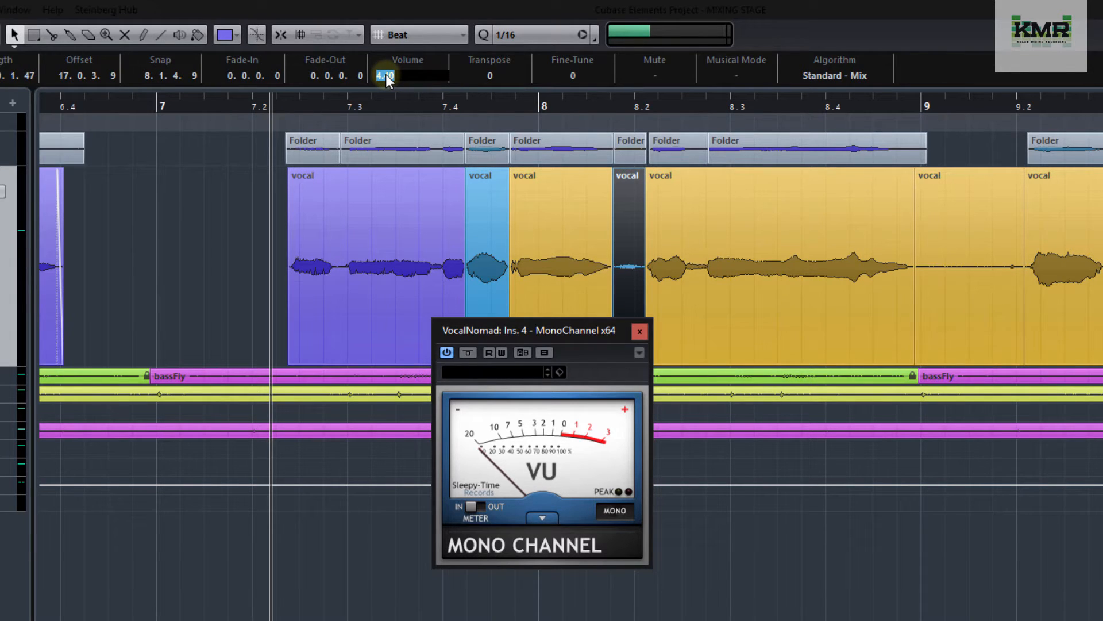
key(Return)
key(space)
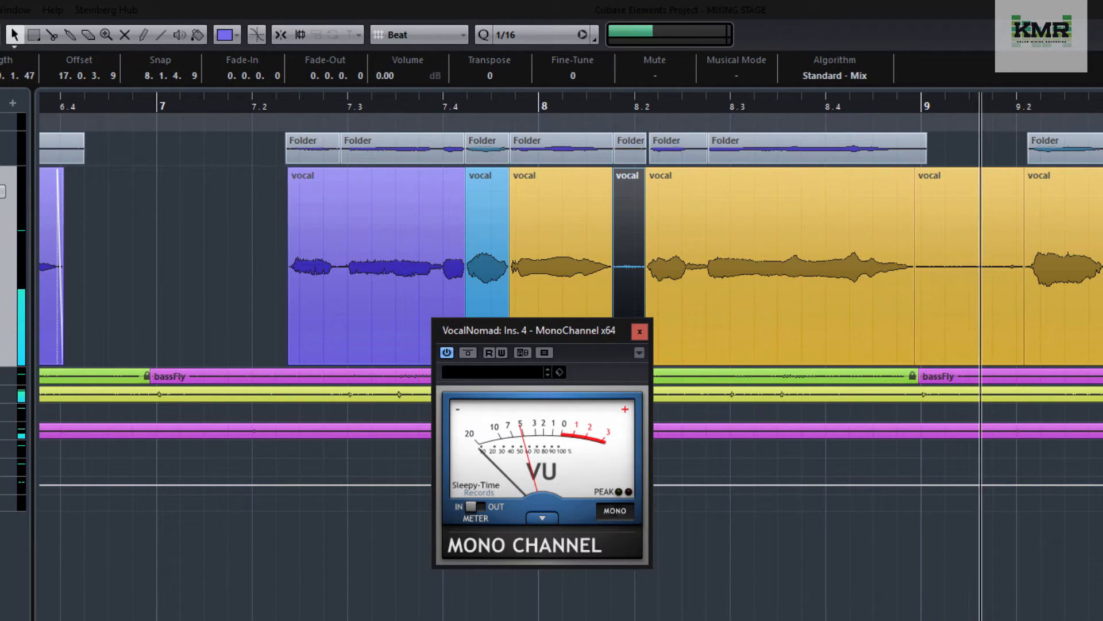
key(space)
Set the volume of the purple segment starting at 7.2.2.60 to 5.40 dB and play the phrase again
click(323, 240)
click(384, 76)
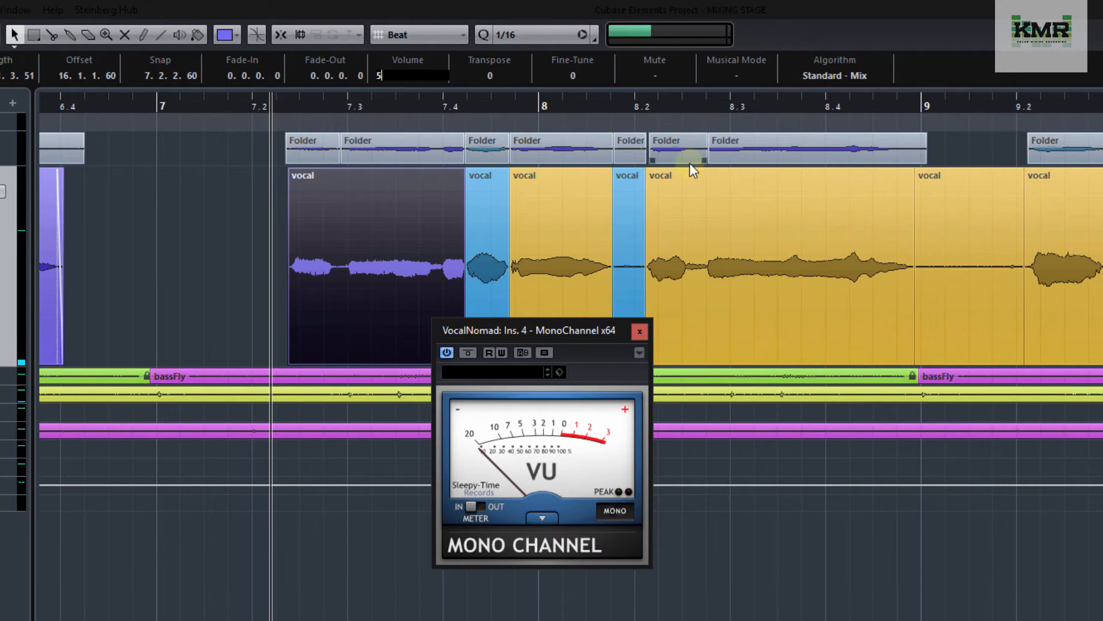
text(5.4)
key(Return)
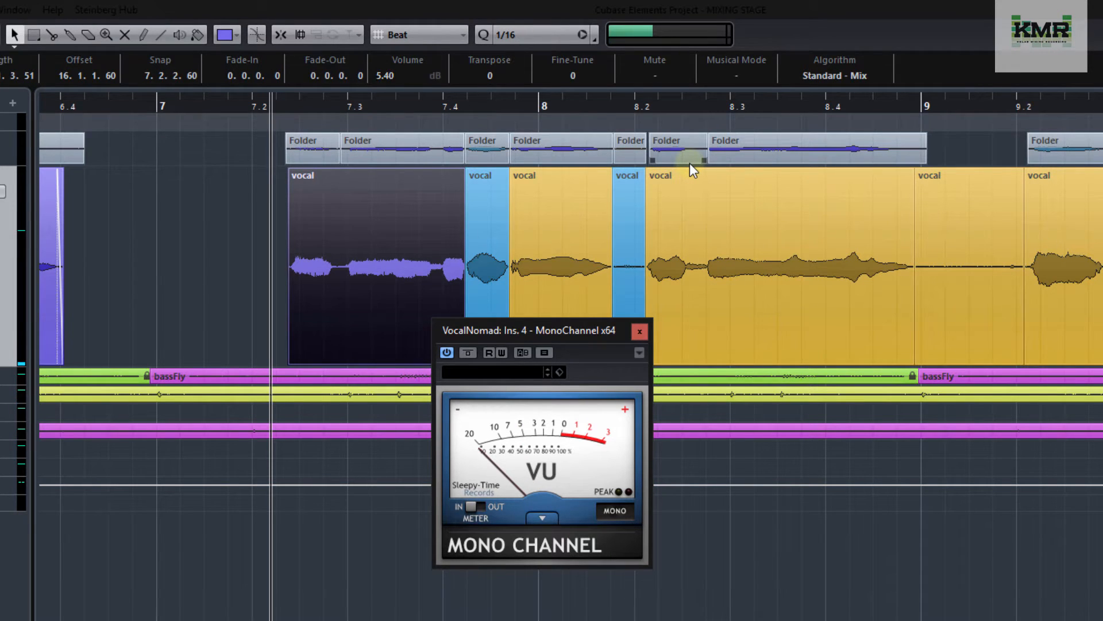
key(space)
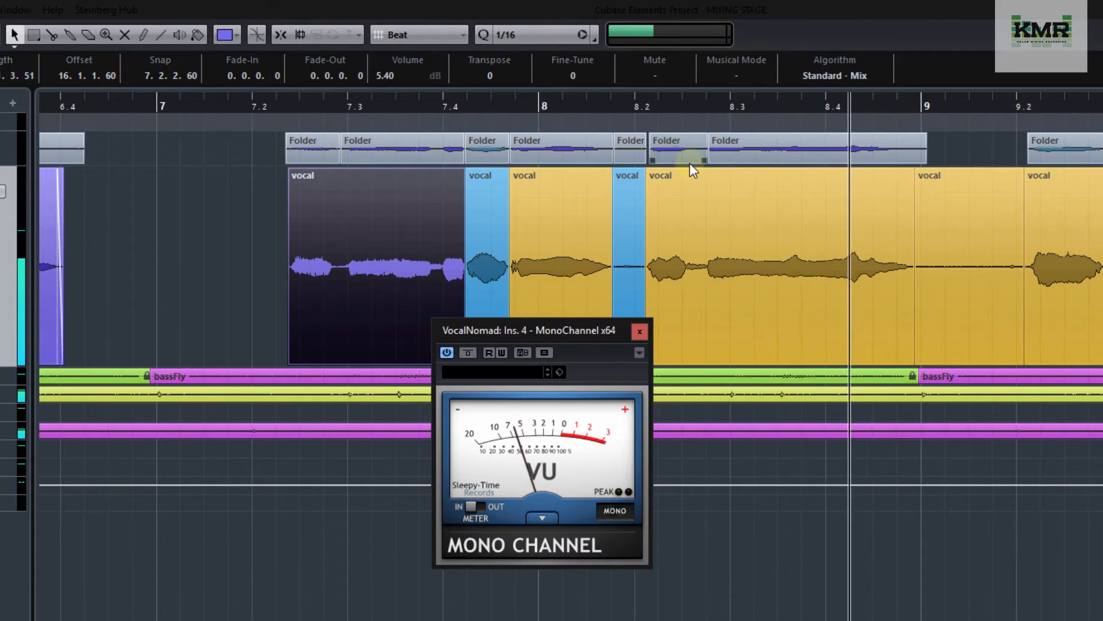
key(space)
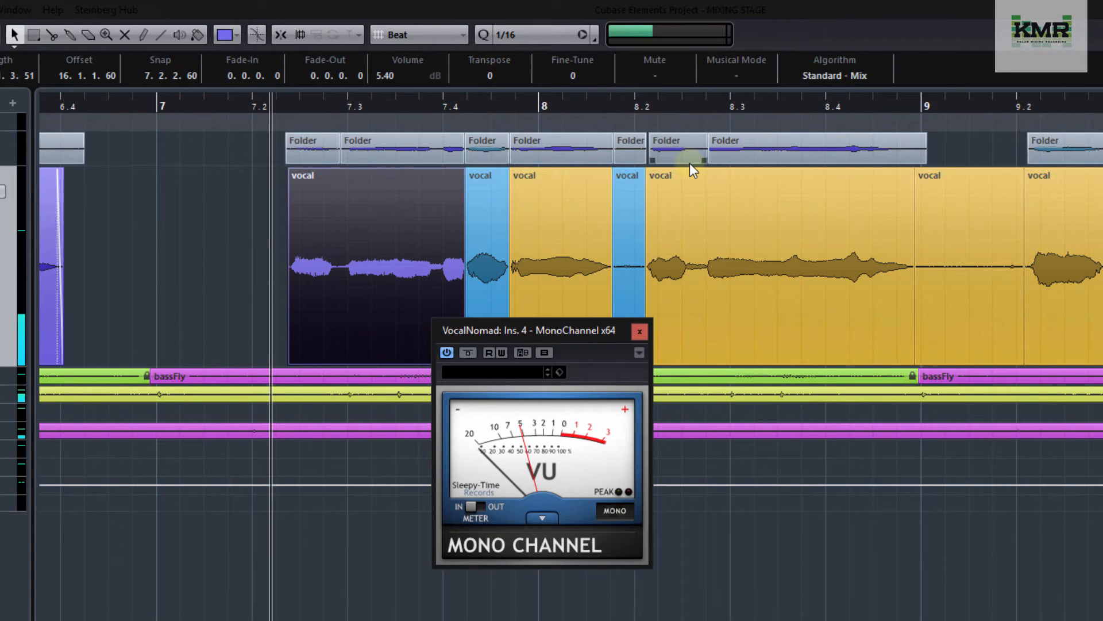
Split the second phrase's opening purple segment at 7.2.4.91 and set its first part's volume to 6.40 dB
click(52, 34)
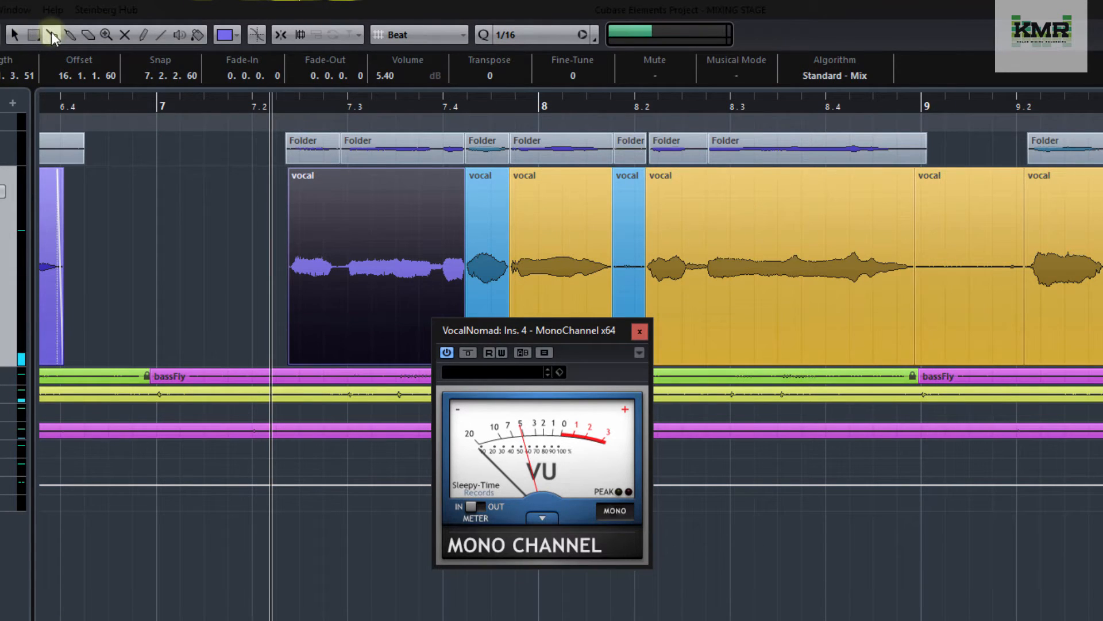
click(343, 269)
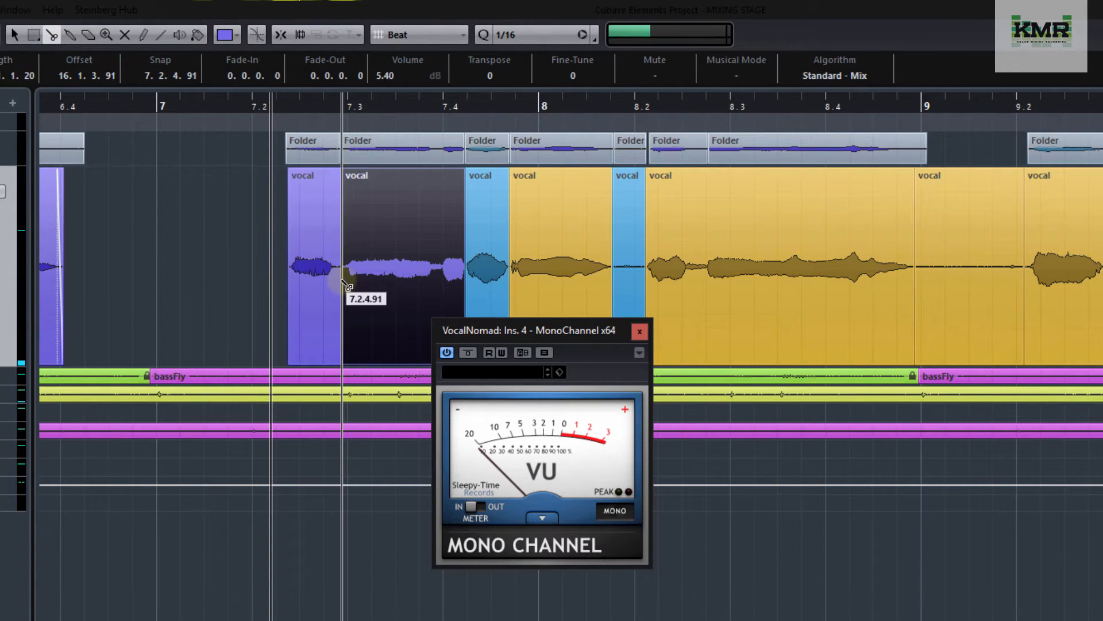
click(14, 34)
click(313, 211)
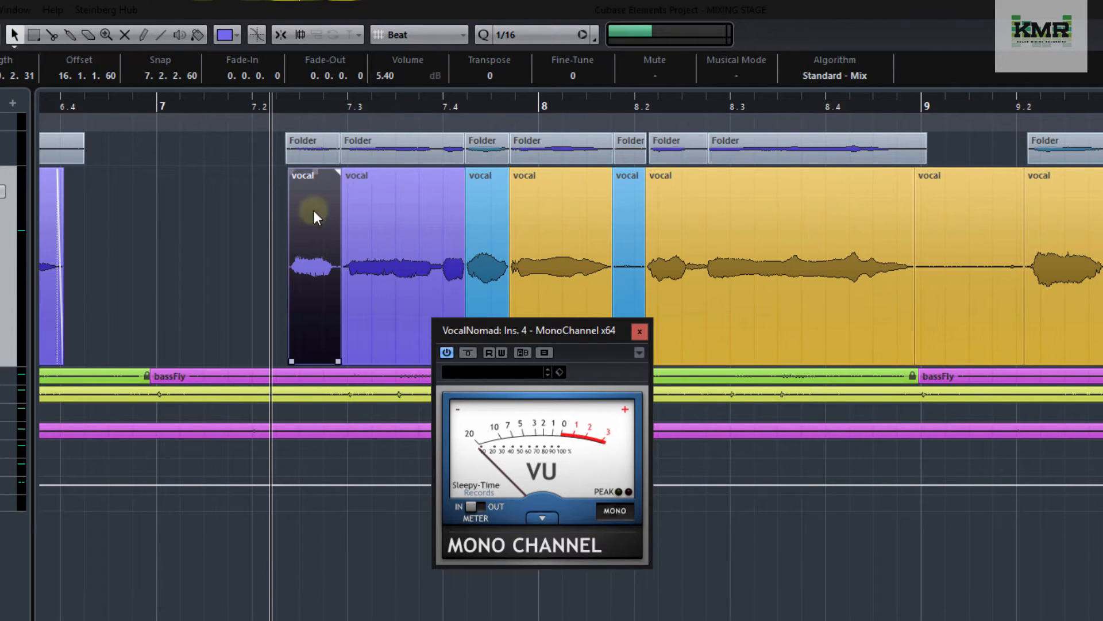
click(388, 77)
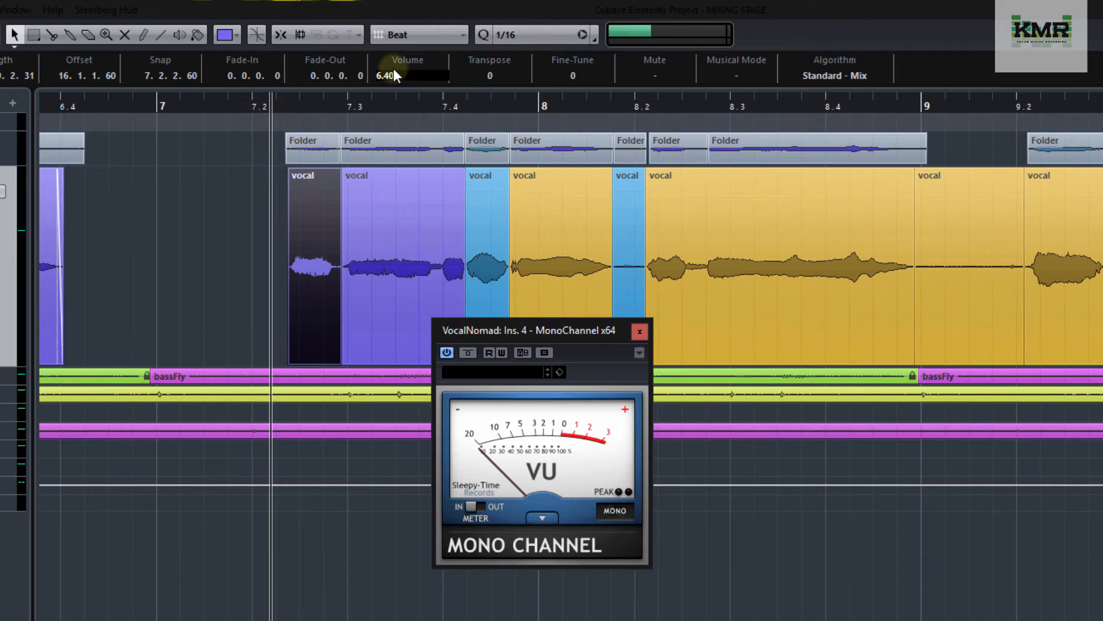
text(6.40)
key(Return)
Delete the near-silent vocal segment between 8.4.4.86 and 9.2.1.36 and add a 0.0.0.42 fade-out to the segment before it
click(943, 256)
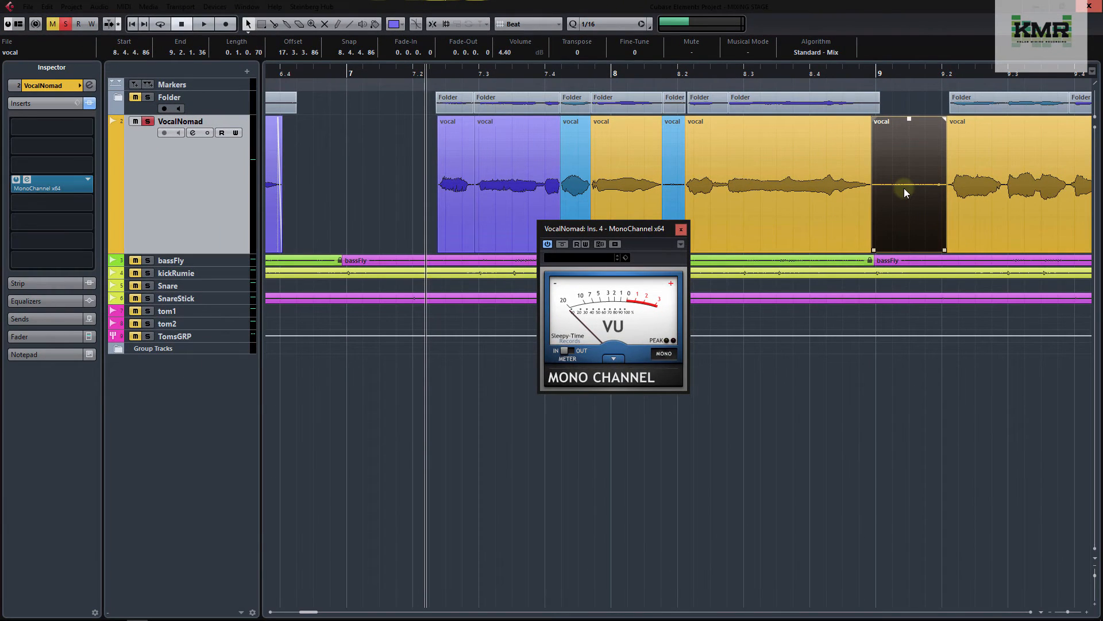
key(Delete)
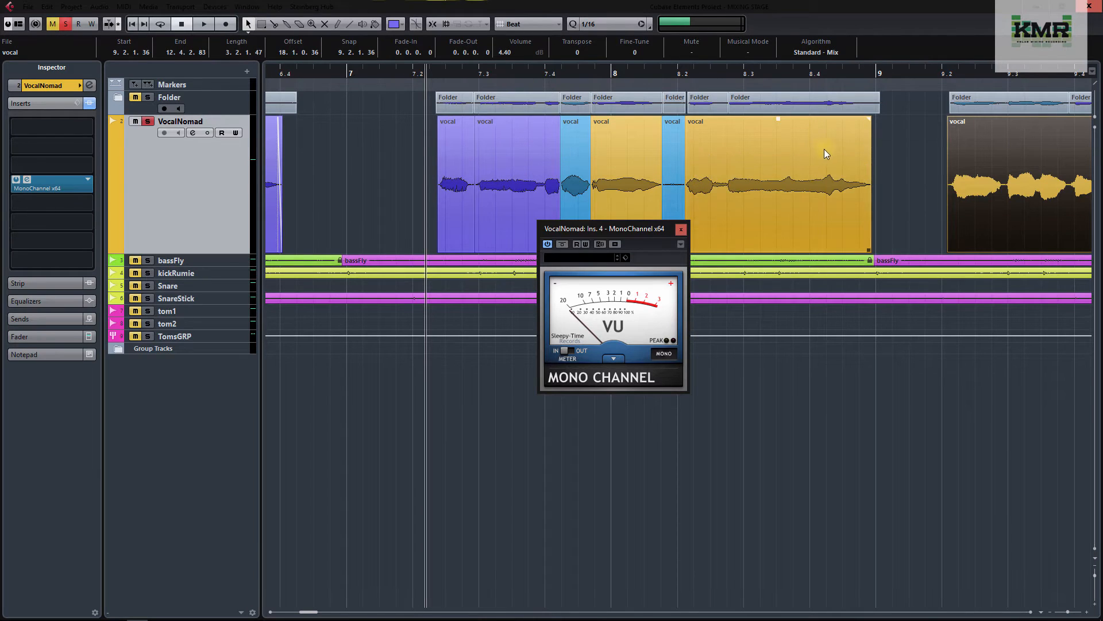
drag(871, 120, 865, 121)
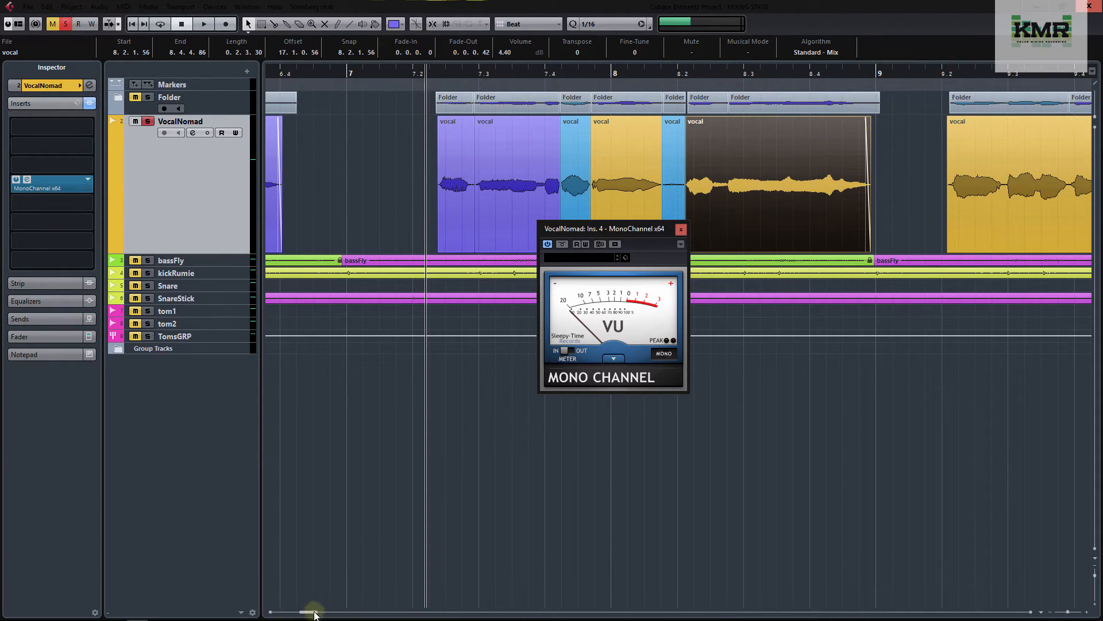
drag(313, 612, 320, 613)
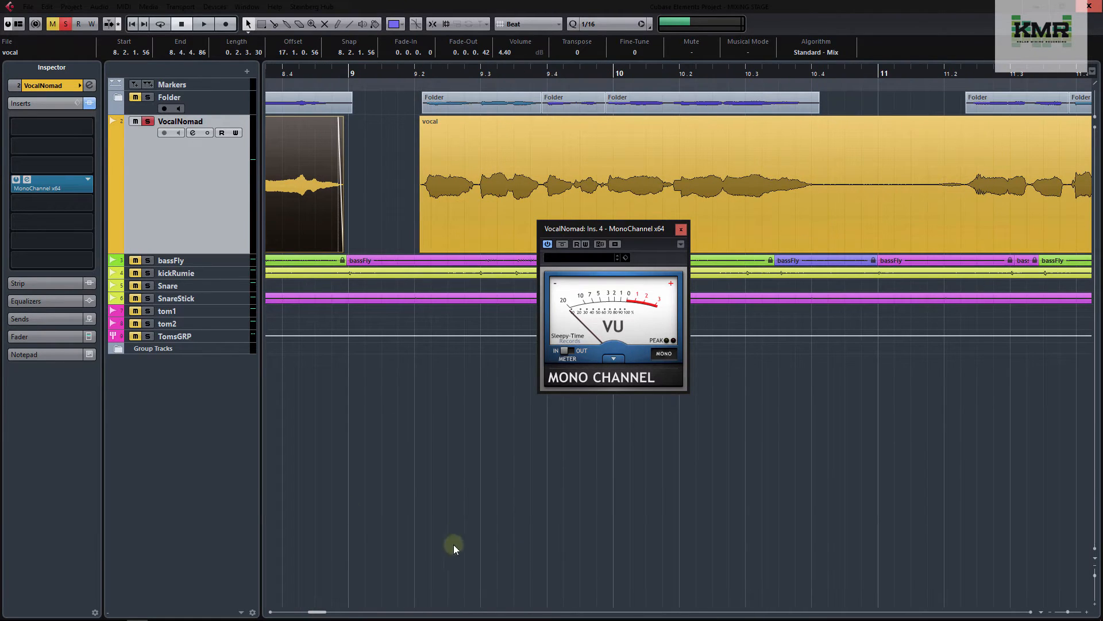
Show the mixer, open the Stereo Out channel's Spectrum Analyzer and reposition the vocal's Lisp de-esser window
drag(1070, 616, 1068, 616)
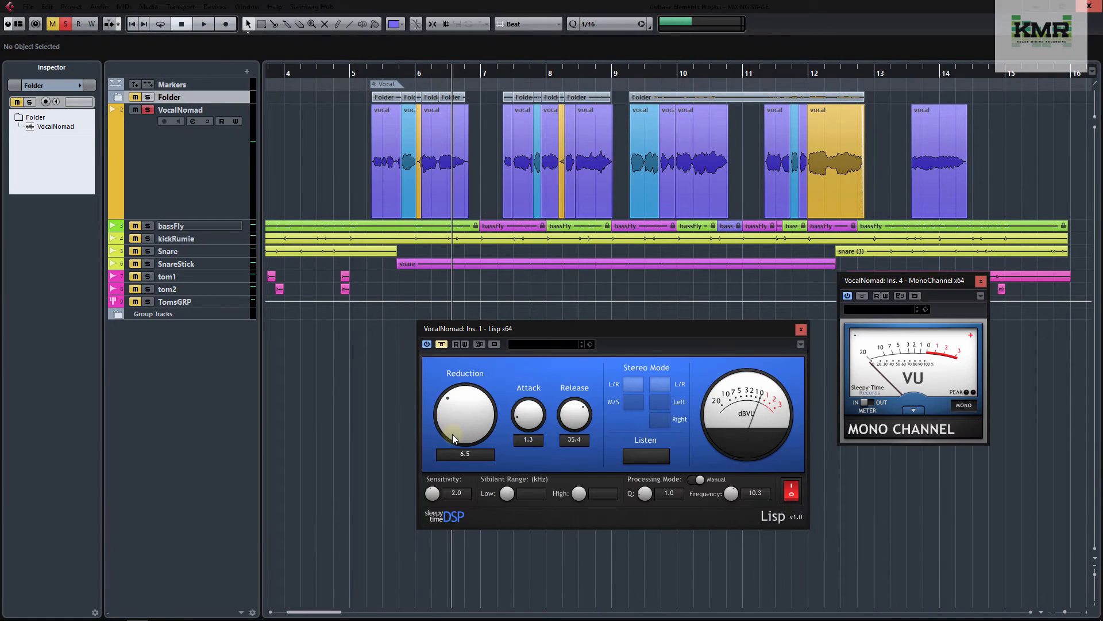
key(F3)
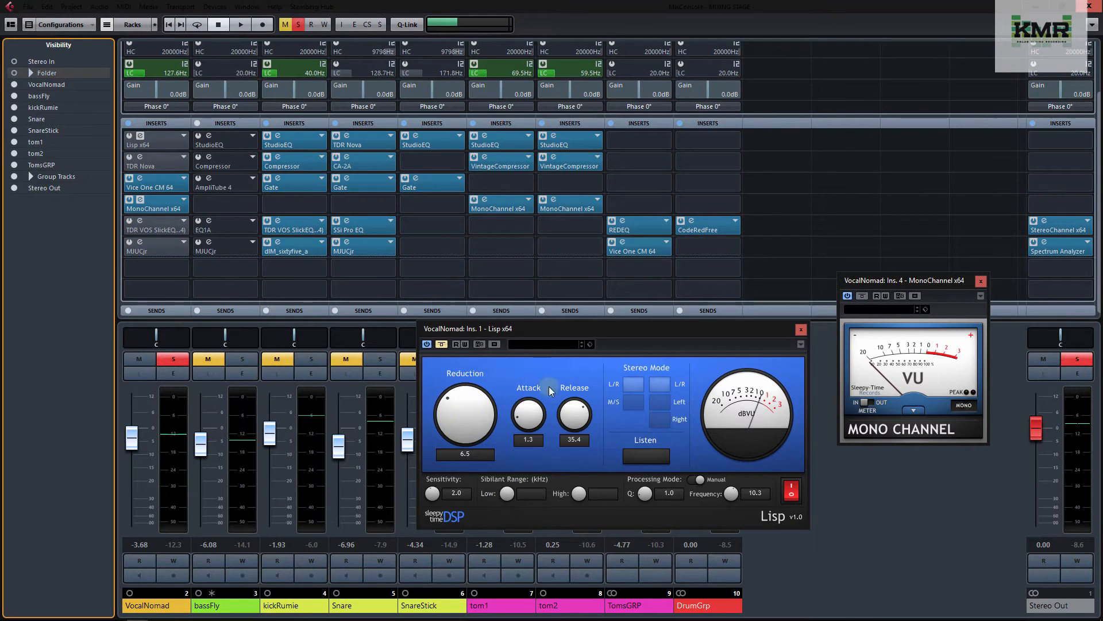
click(1060, 246)
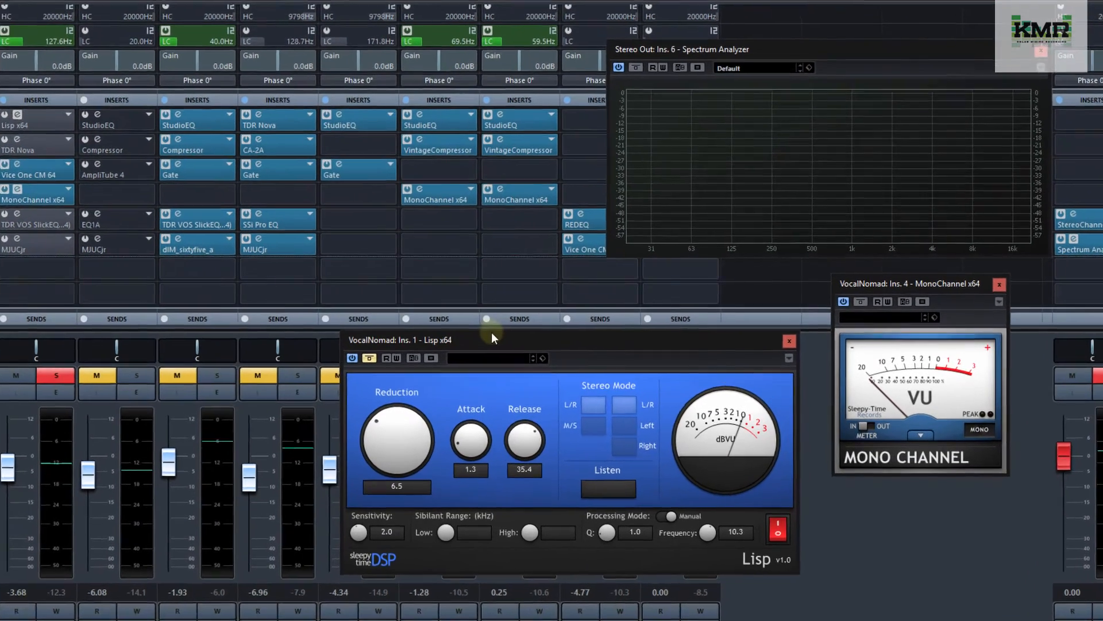
drag(491, 332, 470, 275)
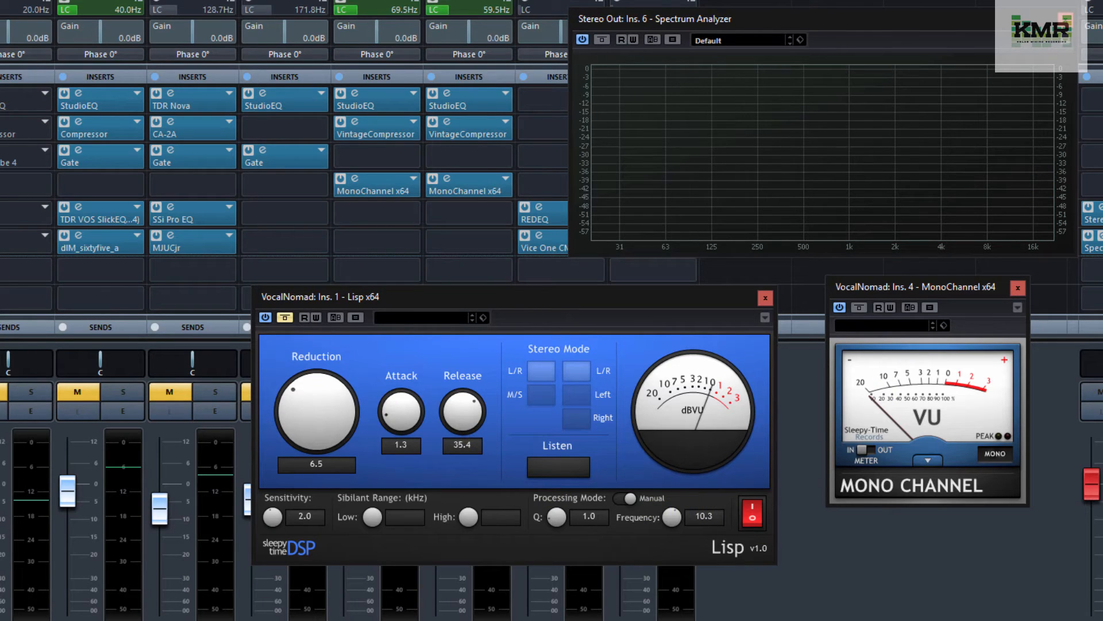
Play the vocal with the Lisp de-esser bypassed, activate it, play the vocal again to compare, and close Lisp
key(space)
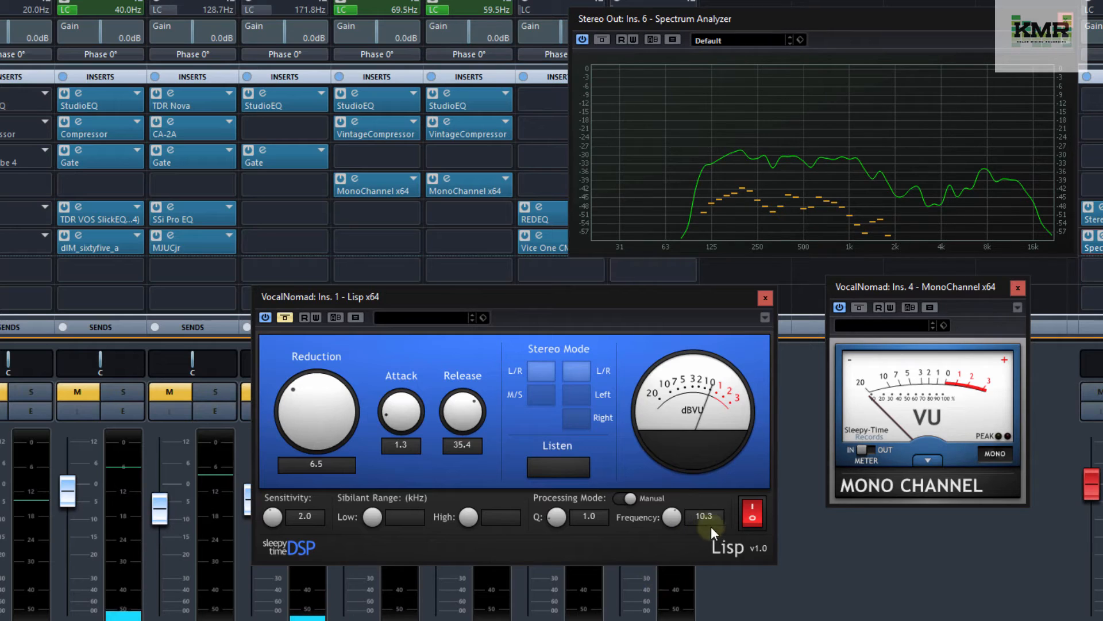
click(287, 318)
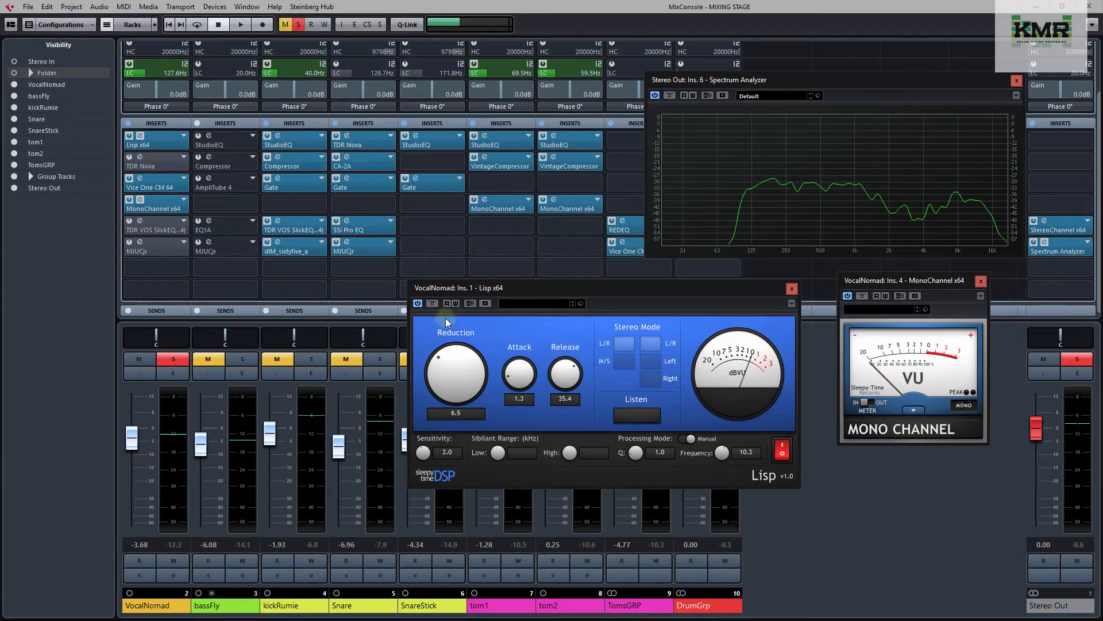
key(space)
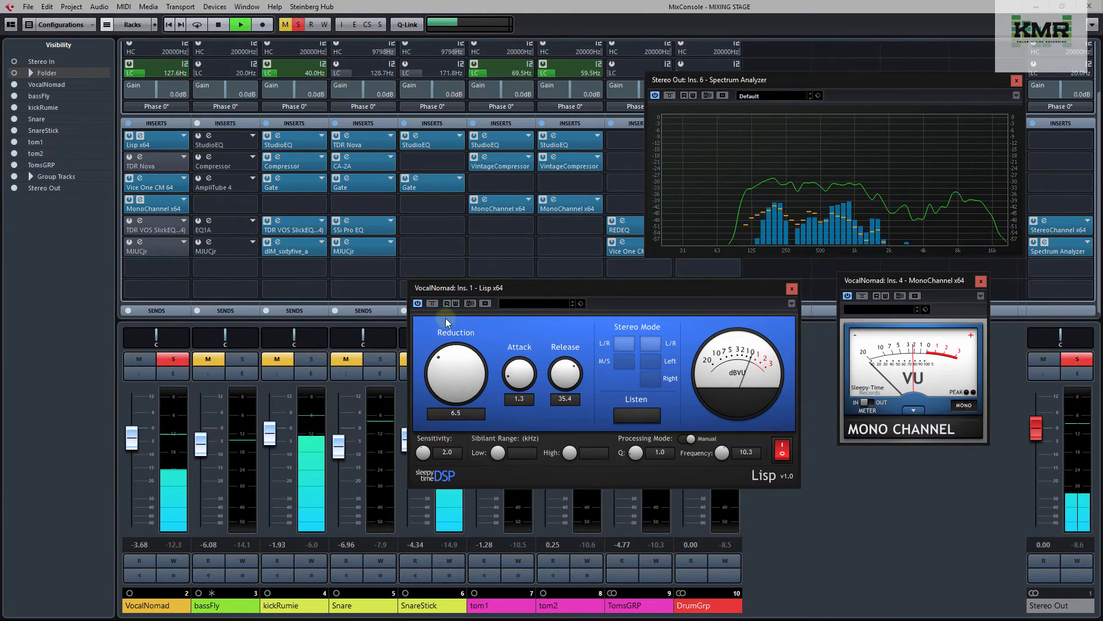
key(space)
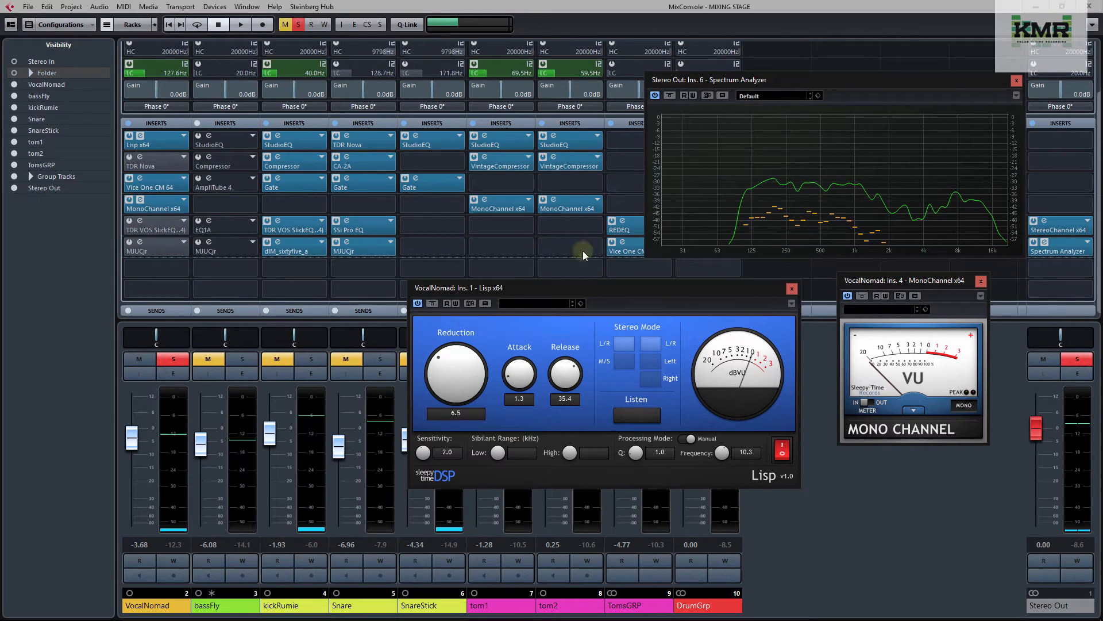
click(792, 288)
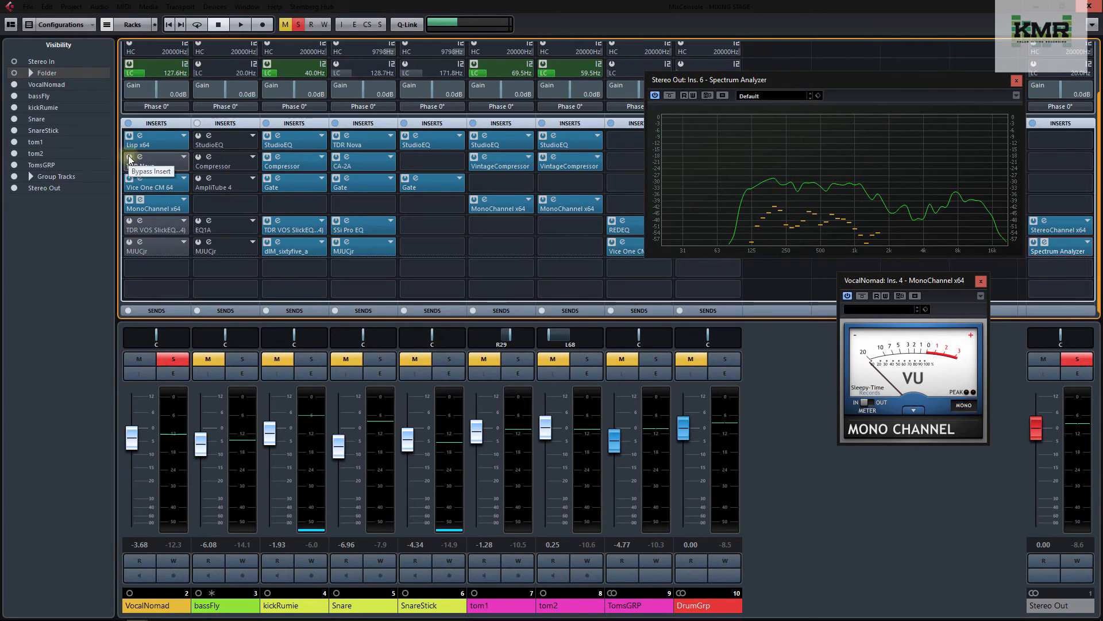
Open TDR Nova on the VocalNomad channel, play the vocal with it bypassed, and activate the equalizer
click(160, 165)
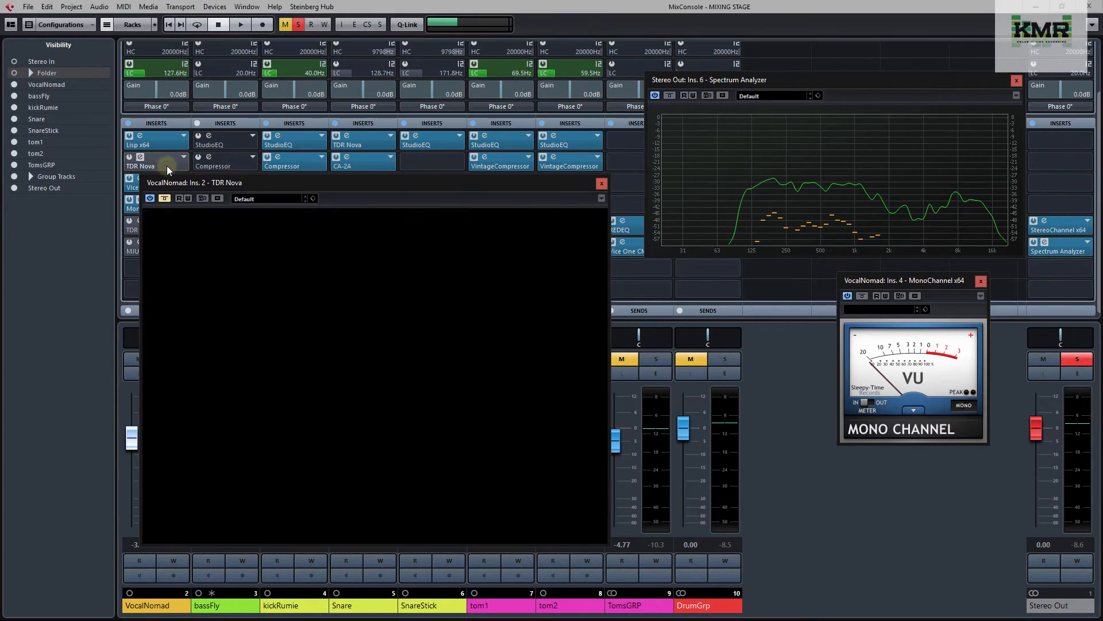
drag(389, 178, 466, 212)
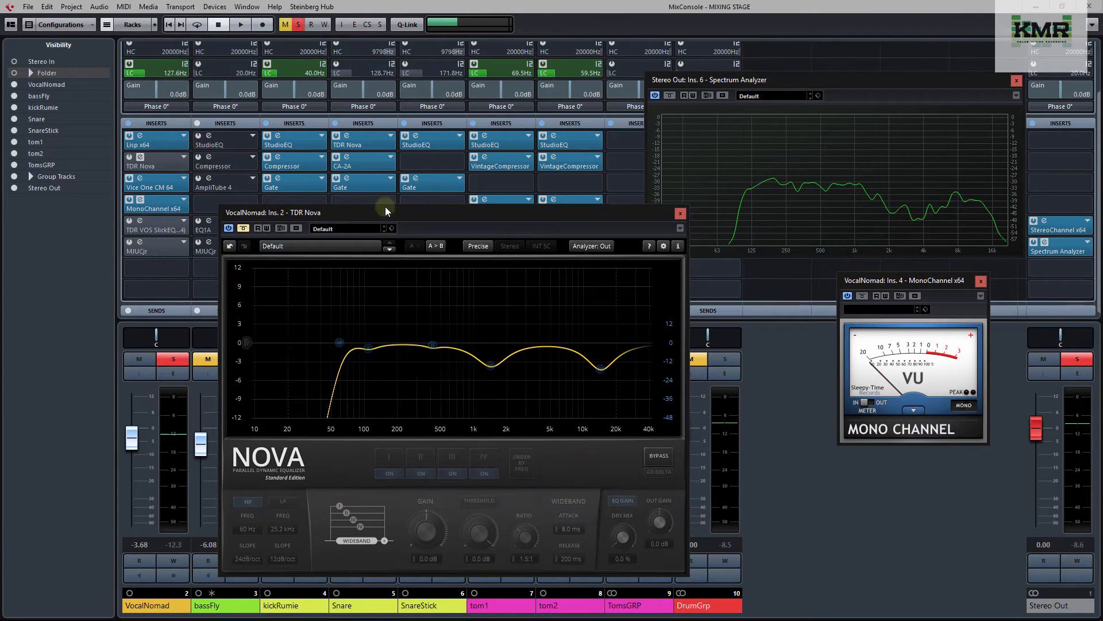
key(space)
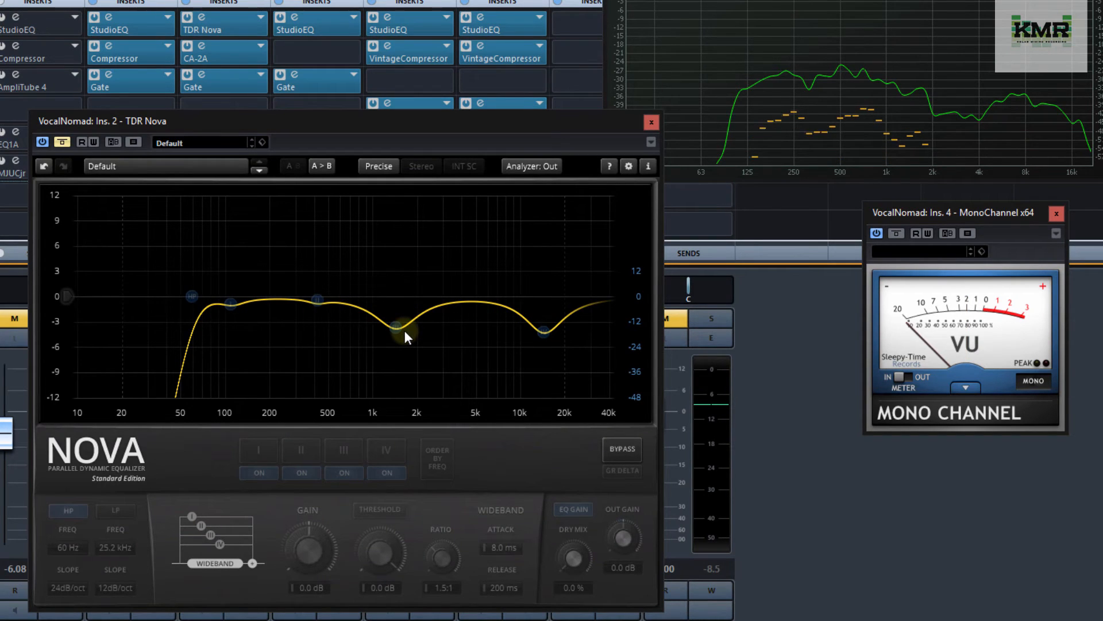
click(38, 141)
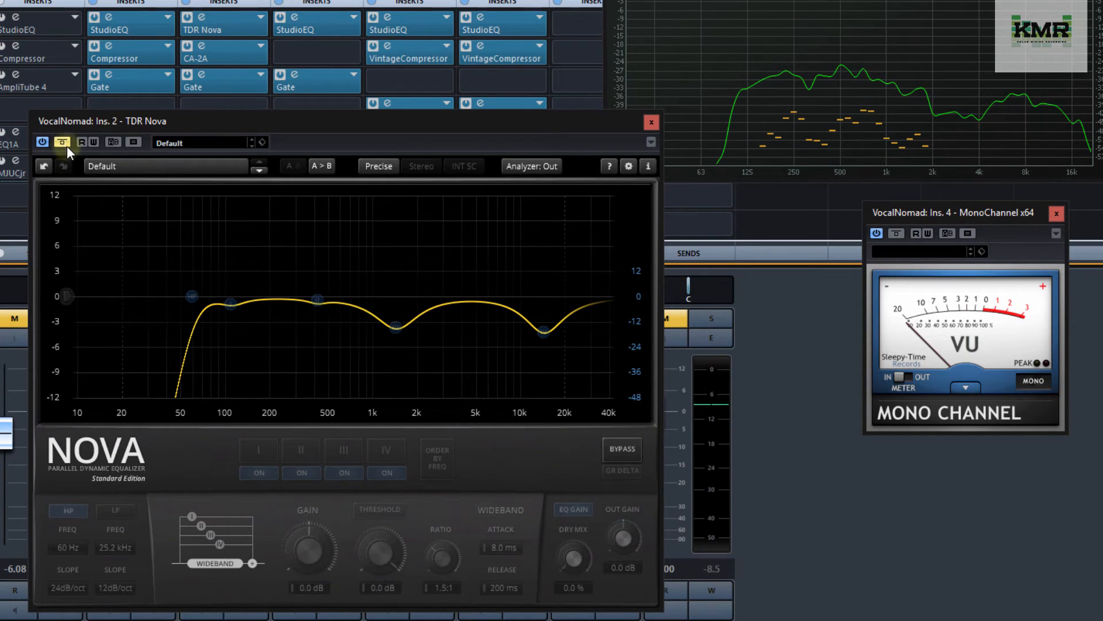
Inspect TDR Nova's bands III and II, and switch off all four EQ bands while keeping the high-pass filter on
click(396, 328)
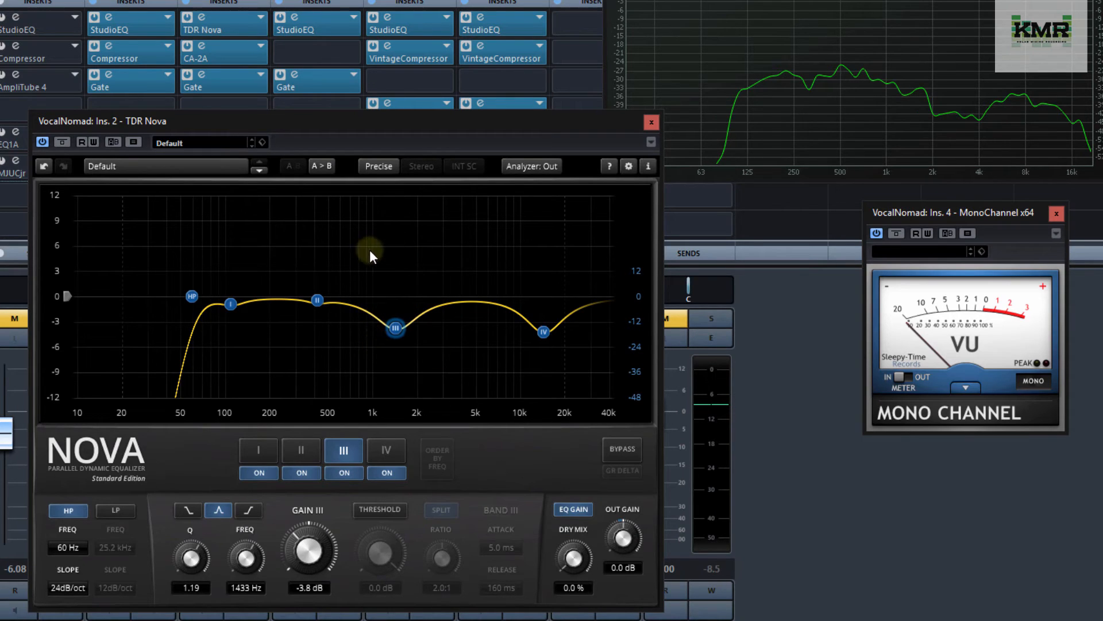
click(317, 300)
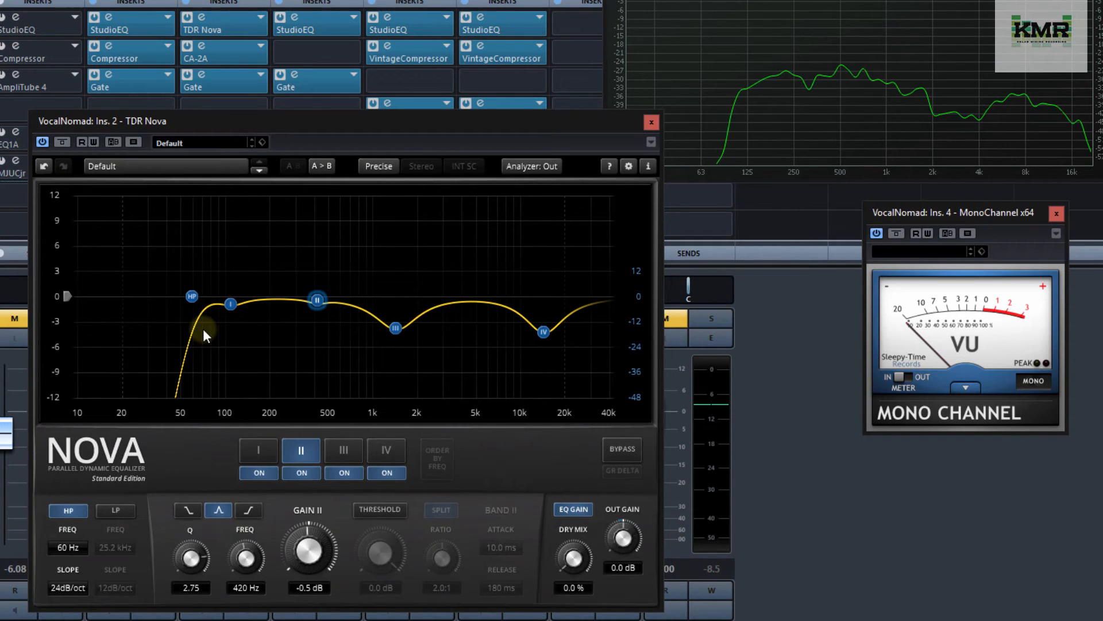
click(254, 470)
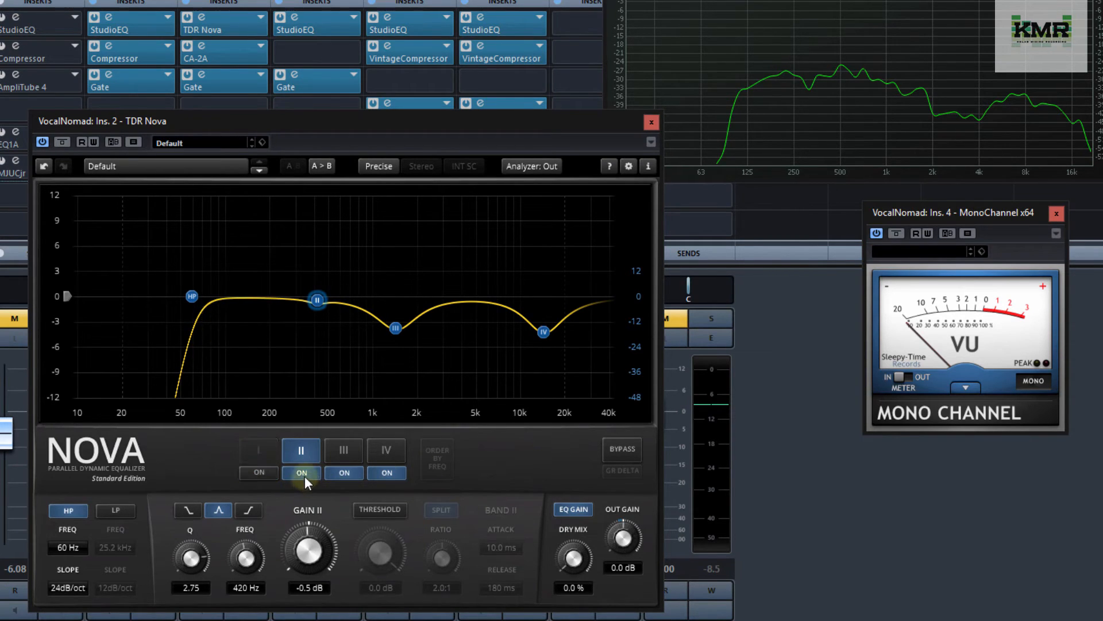
click(302, 472)
click(344, 473)
click(387, 472)
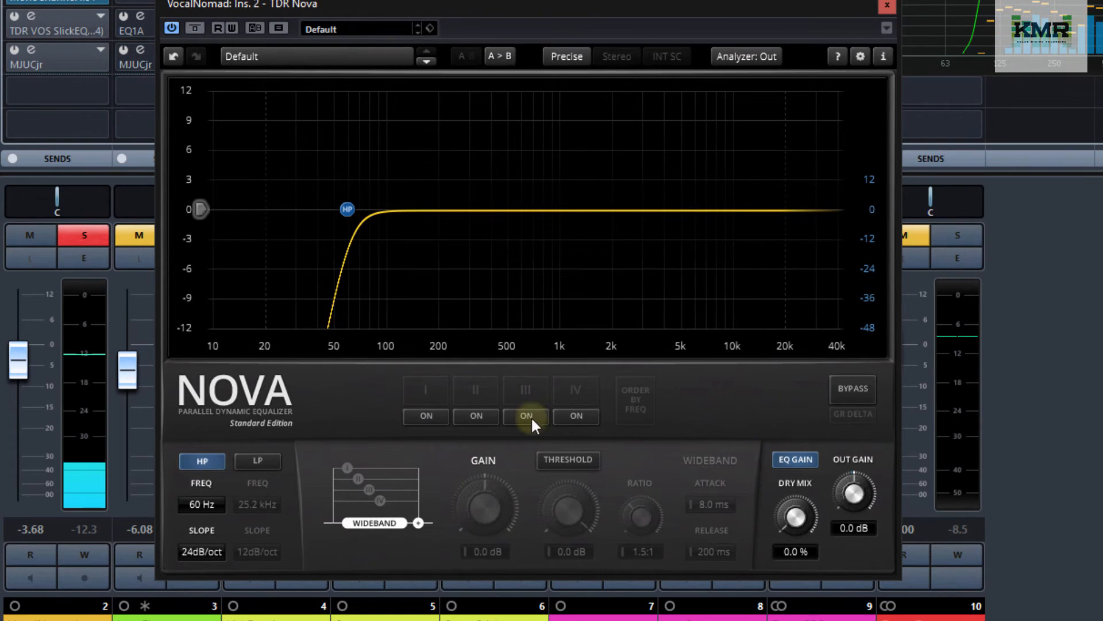
Switch TDR Nova's bands III, II, I and IV back on one by one while auditioning the vocal, and close the equalizer
click(525, 416)
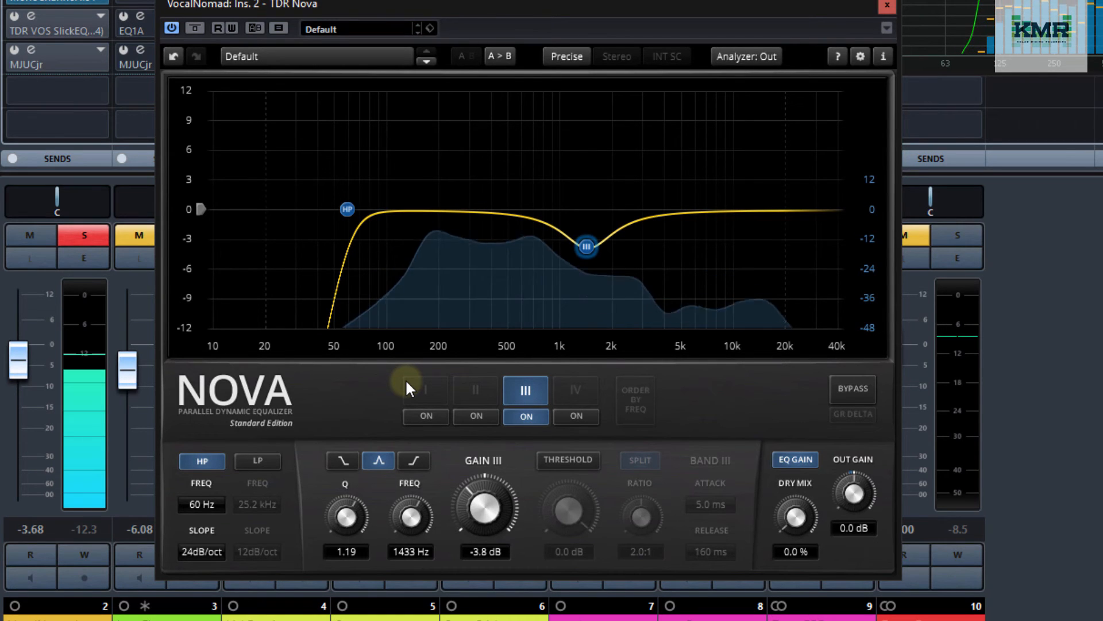
key(space)
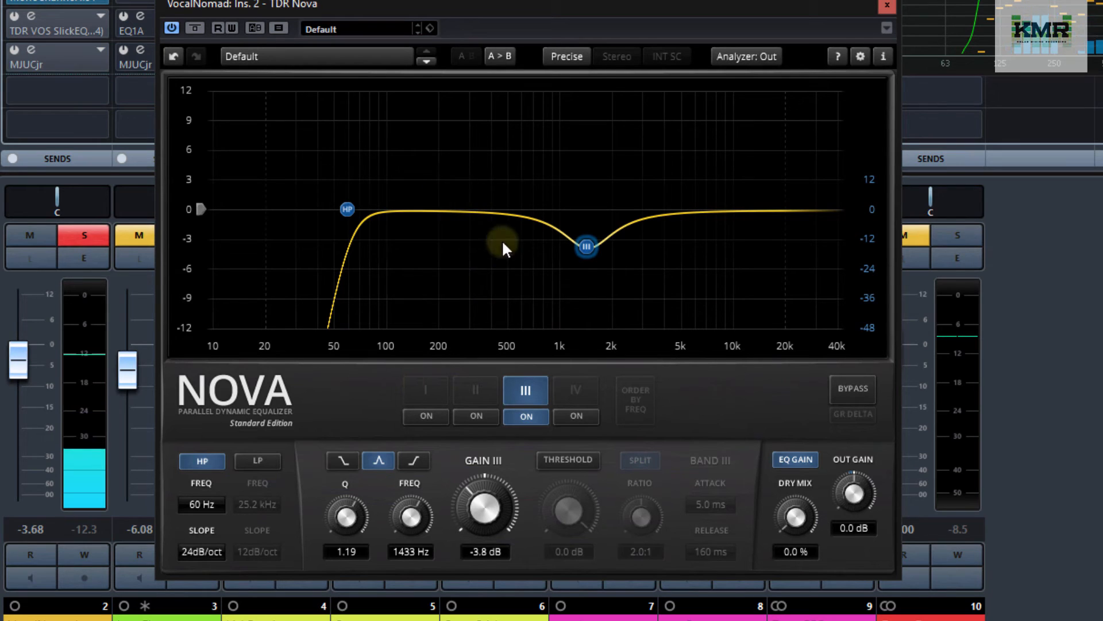
click(465, 413)
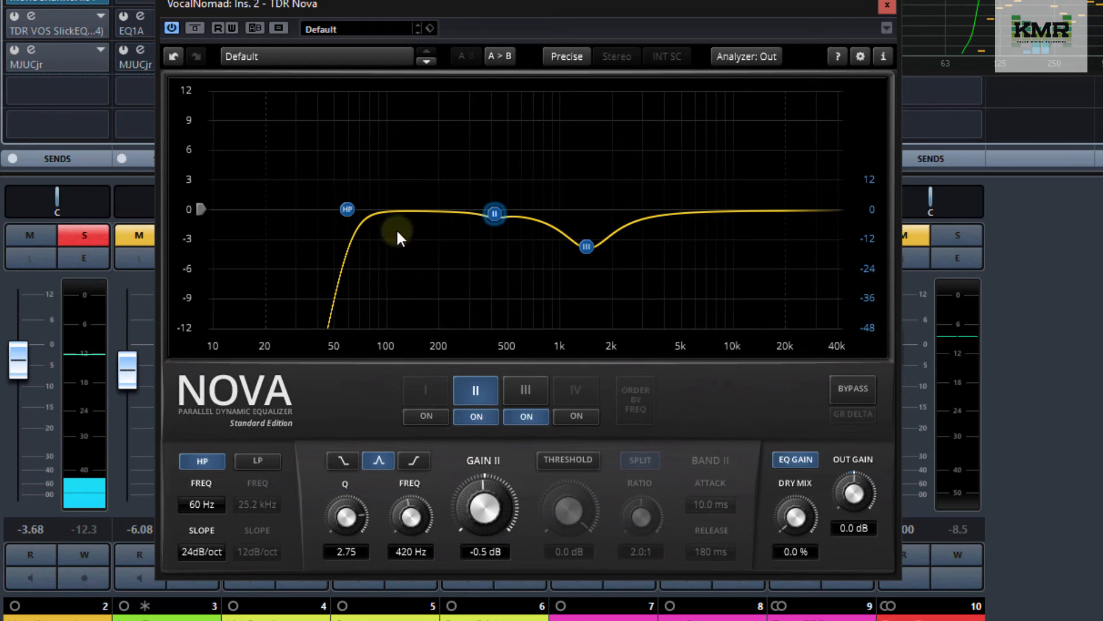
click(417, 418)
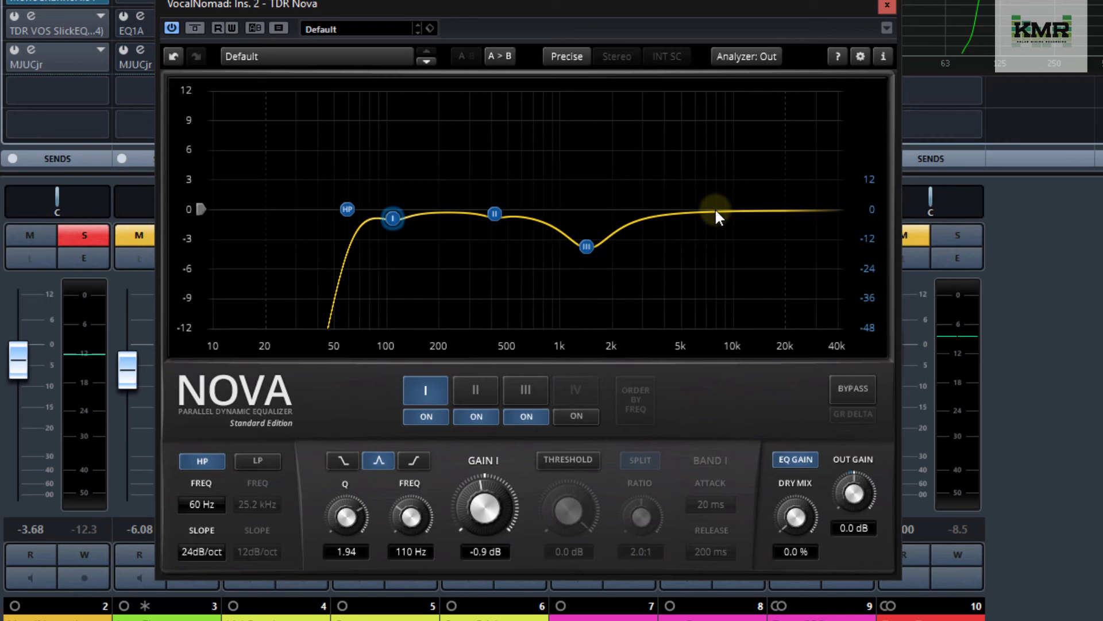
click(595, 416)
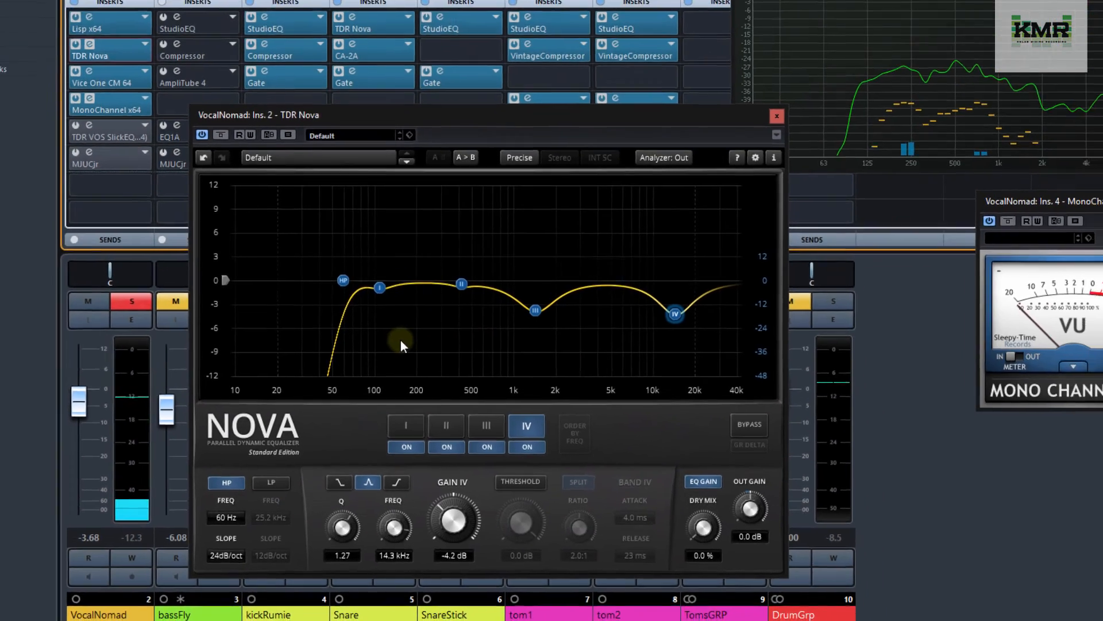
click(777, 116)
Open the vocal channel's Vice One CM 64 compressor and compare playback with it bypassed and active
click(90, 72)
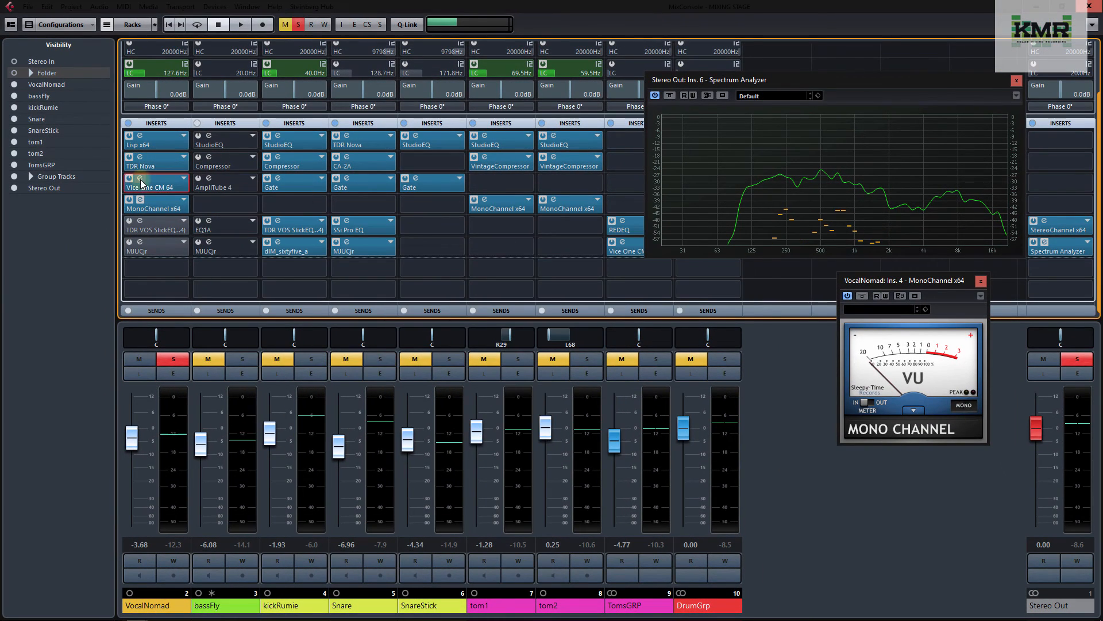
click(140, 180)
click(274, 339)
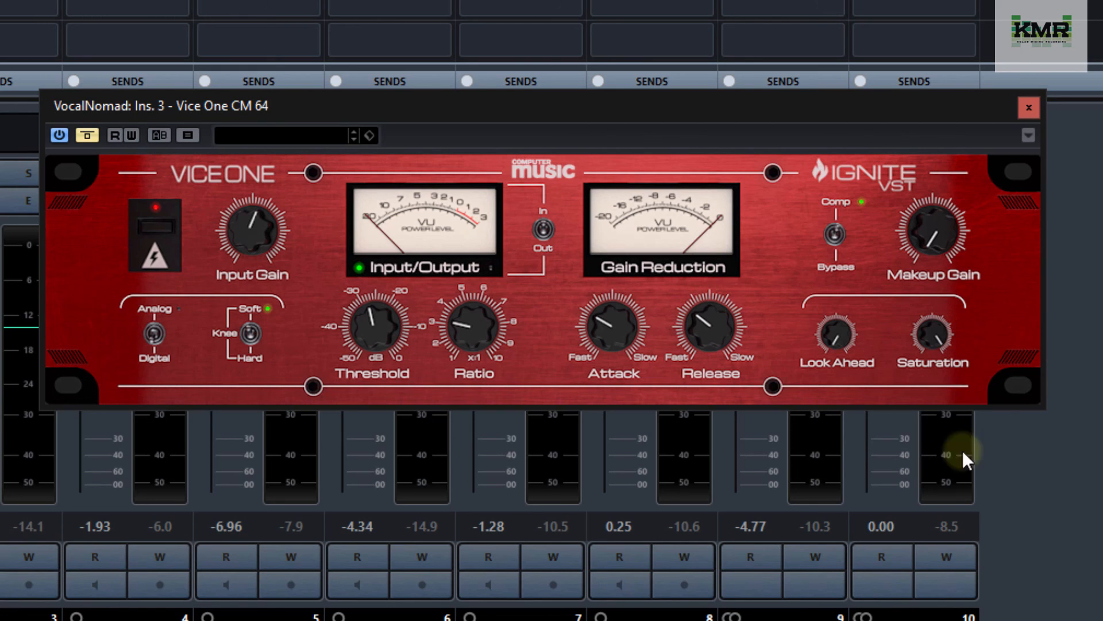
click(87, 135)
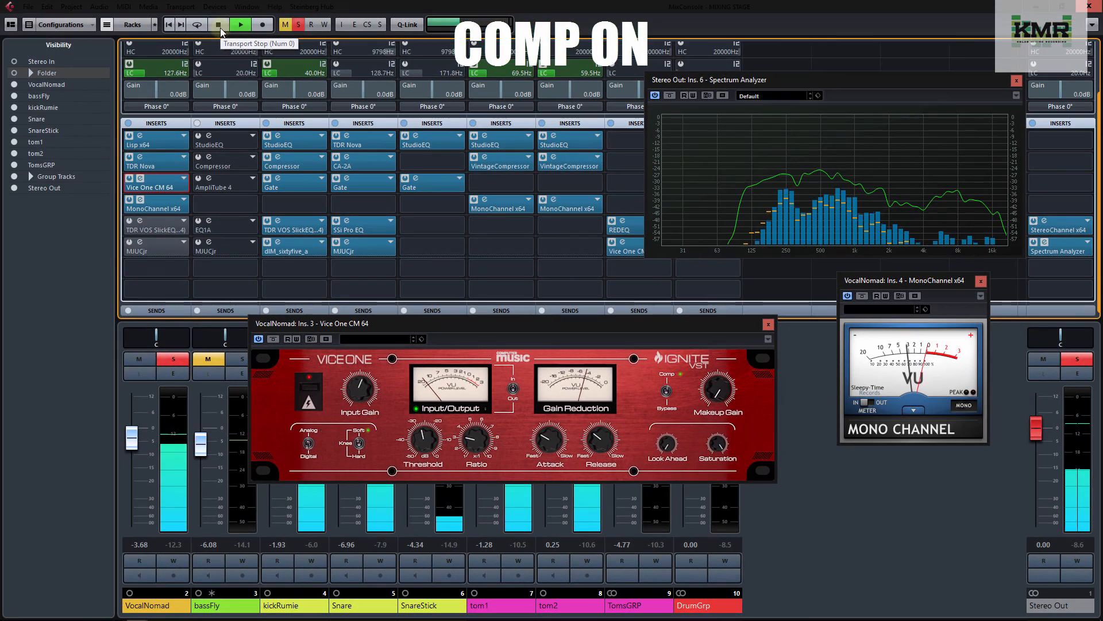
click(219, 26)
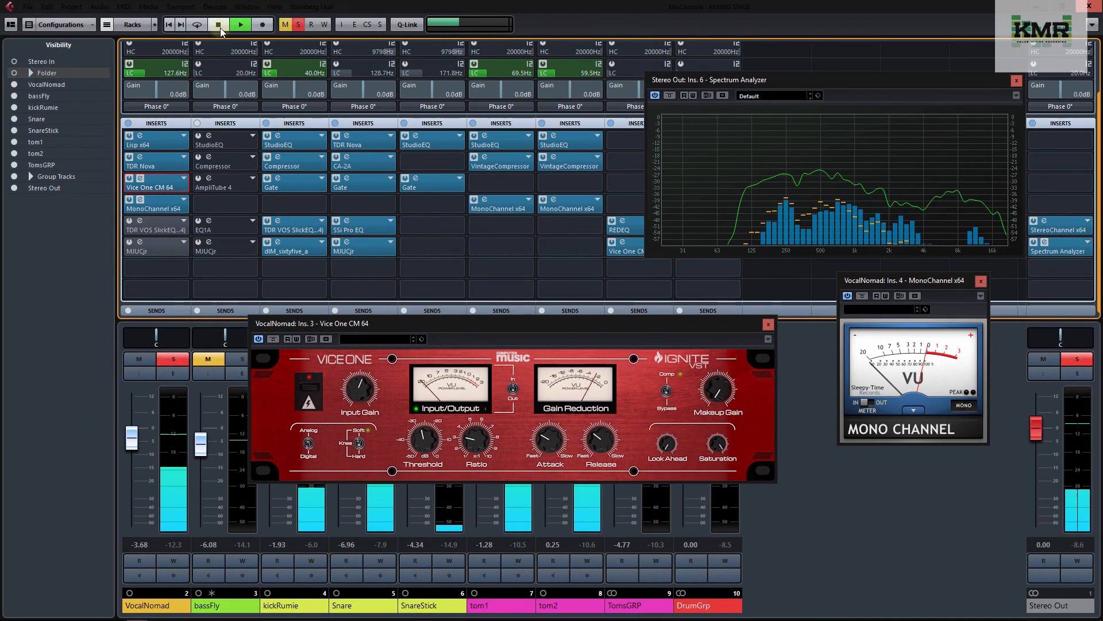